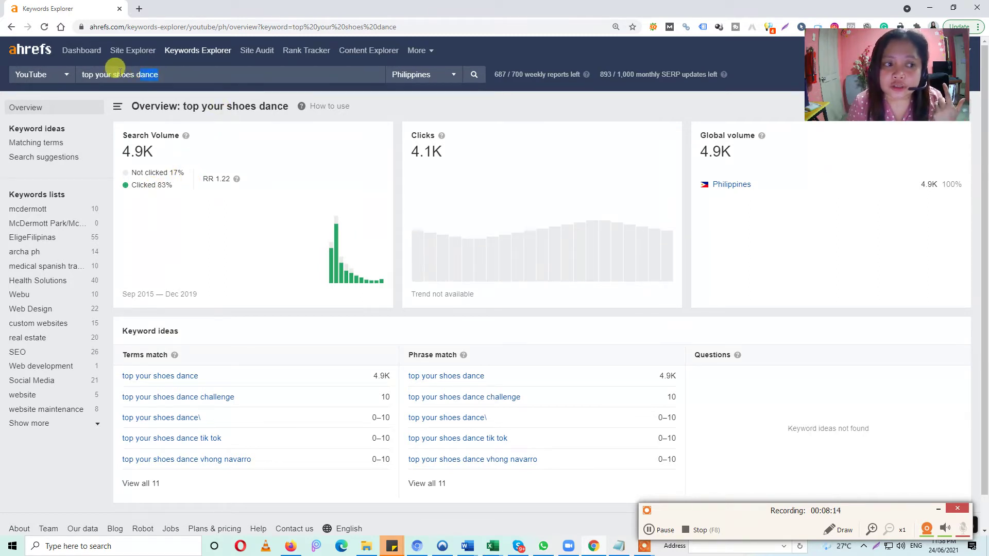
Step: Review the overview metrics for "top your shoes dance" and list all its terms-match keyword ideas
left_click(89, 72)
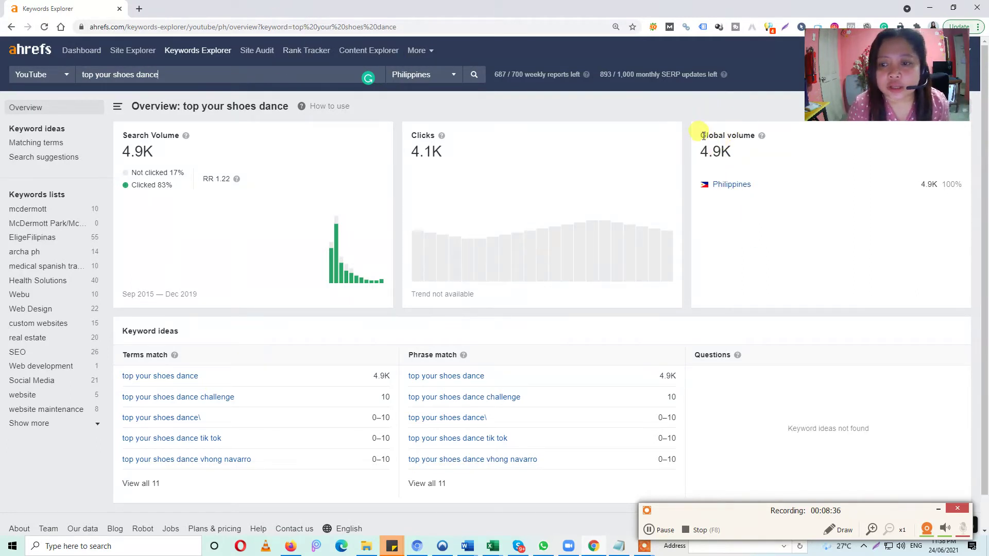
left_click_drag(701, 135, 750, 135)
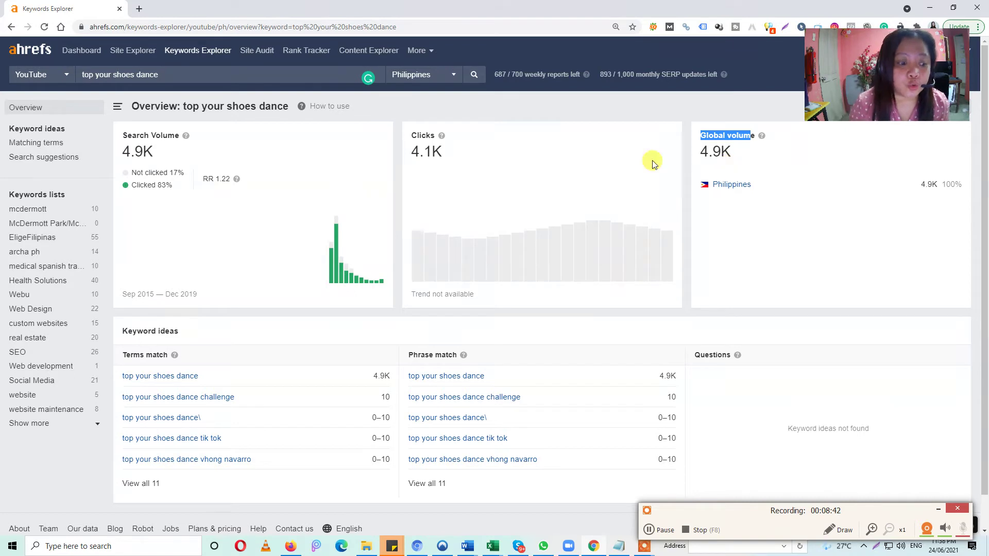
left_click(142, 483)
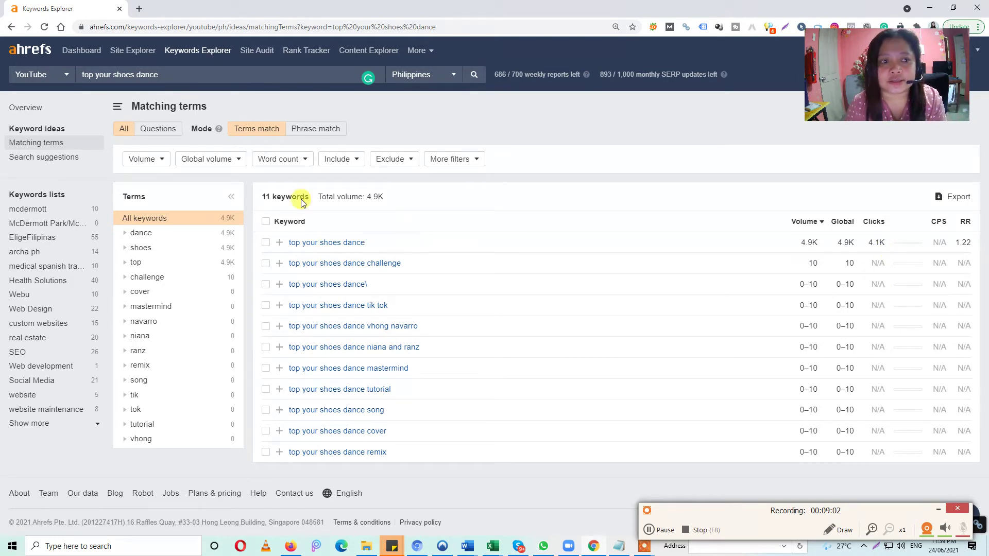
Step: Look up YouTube matching terms in the Philippines for the keyword "SEO tutorial tagalog"
key("ctrl+a")
key("BackSpace")
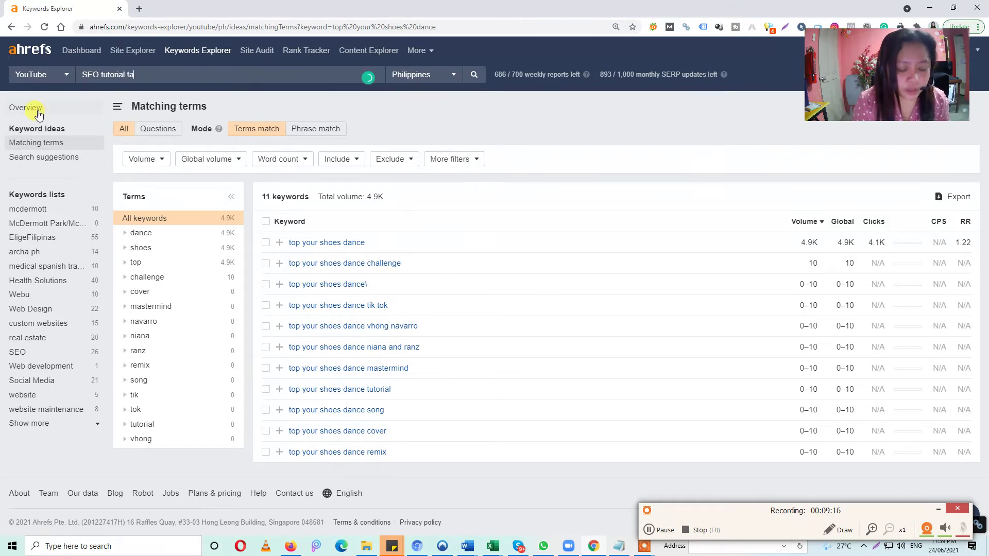
type("tagalog")
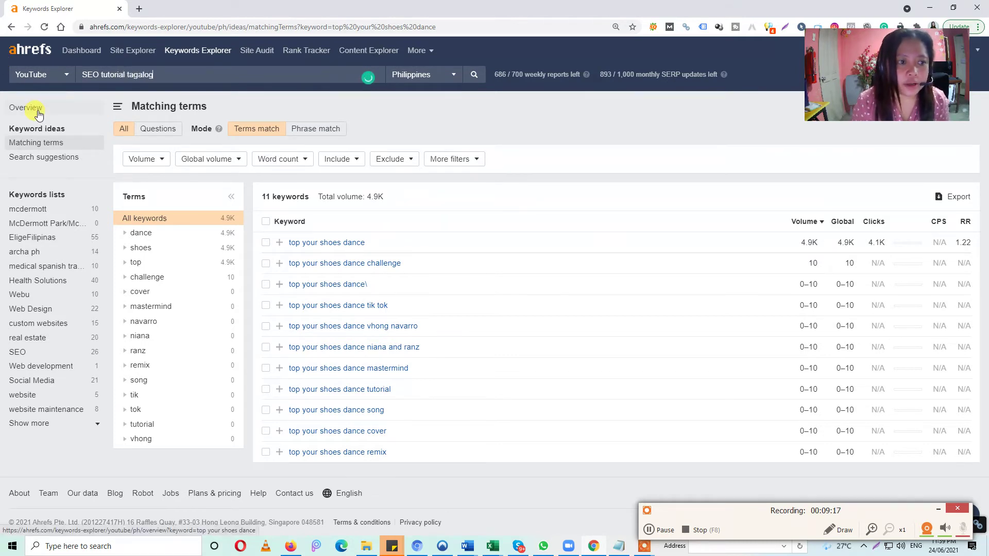
left_click(474, 75)
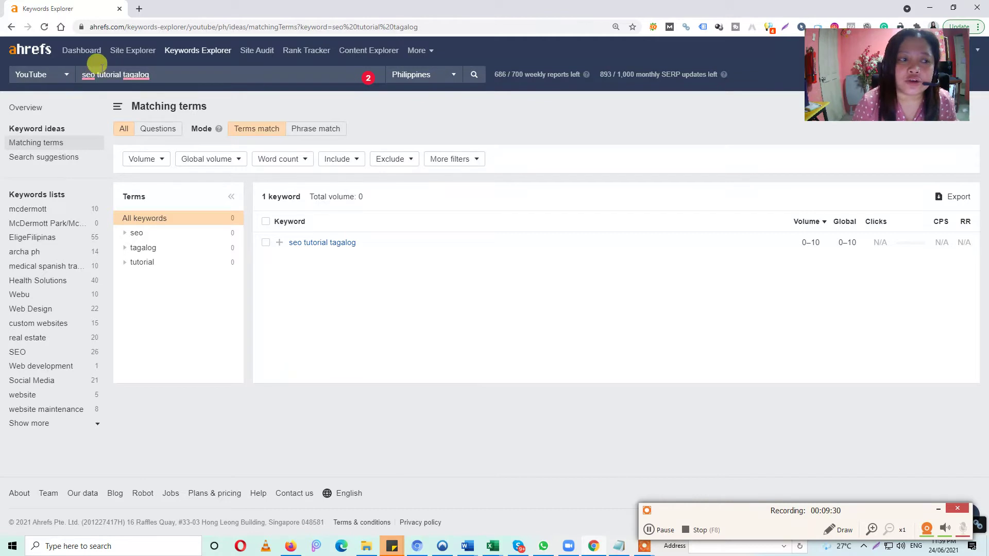
Step: Look up the matching terms for "seo" and for the narrower keyword "seo tagalog"
left_click_drag(96, 74, 214, 76)
key("BackSpace")
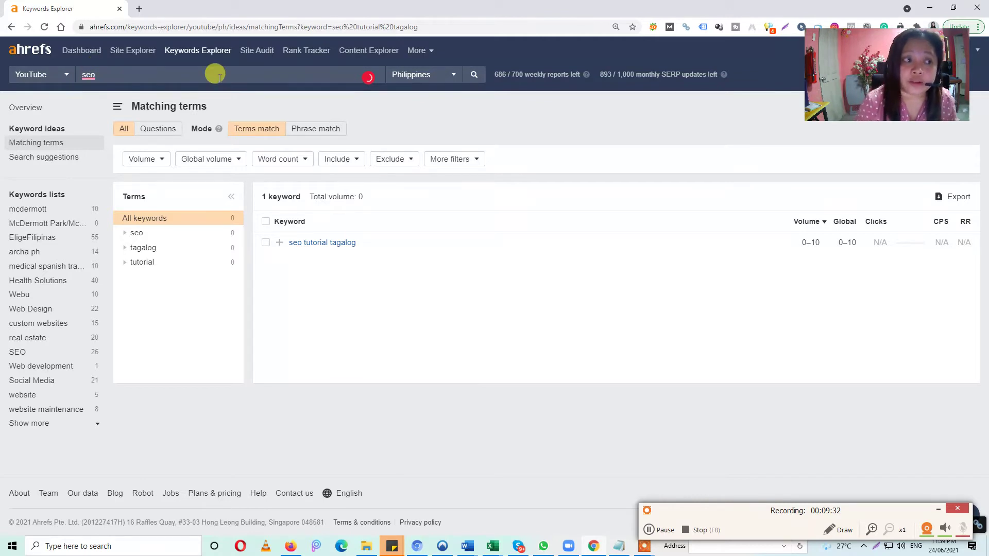
left_click(474, 74)
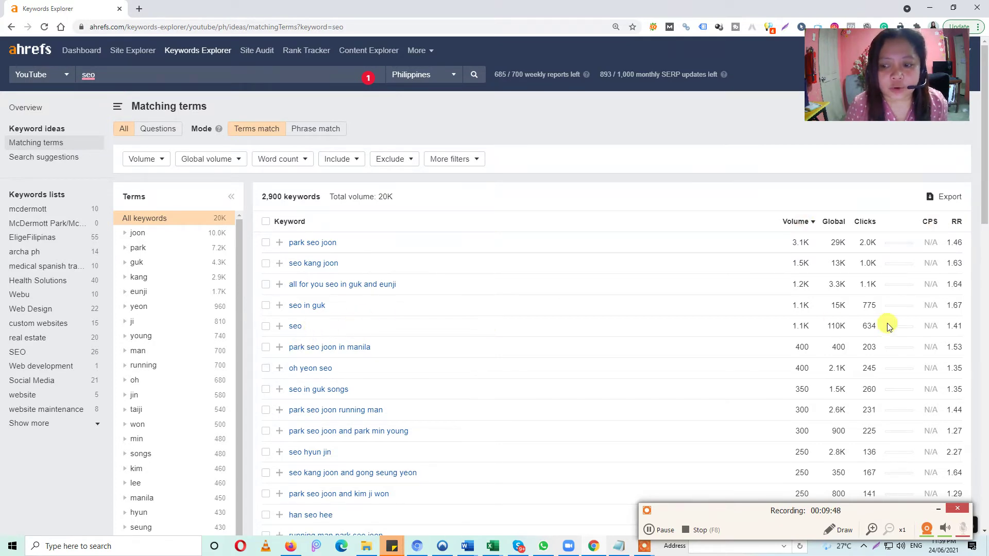
left_click(103, 75)
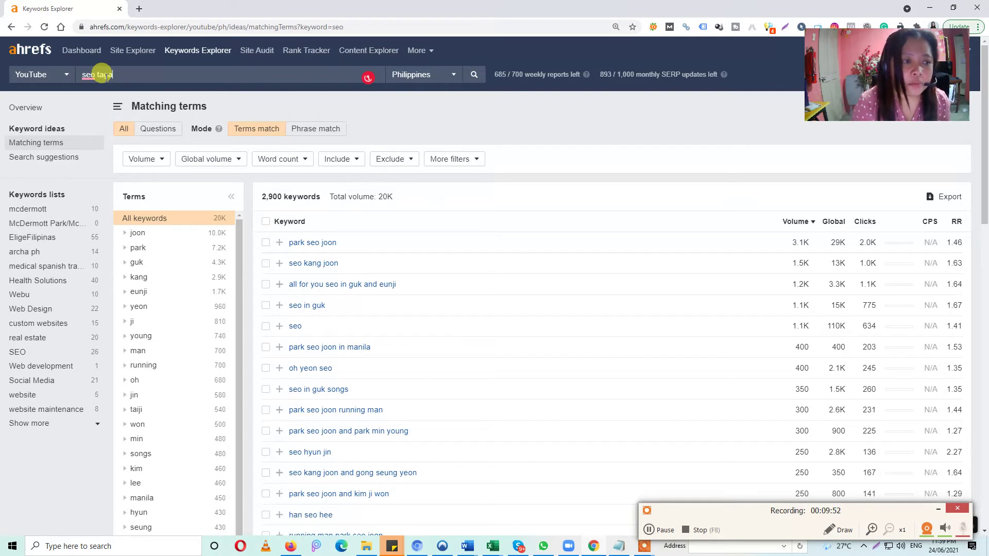
key("Return")
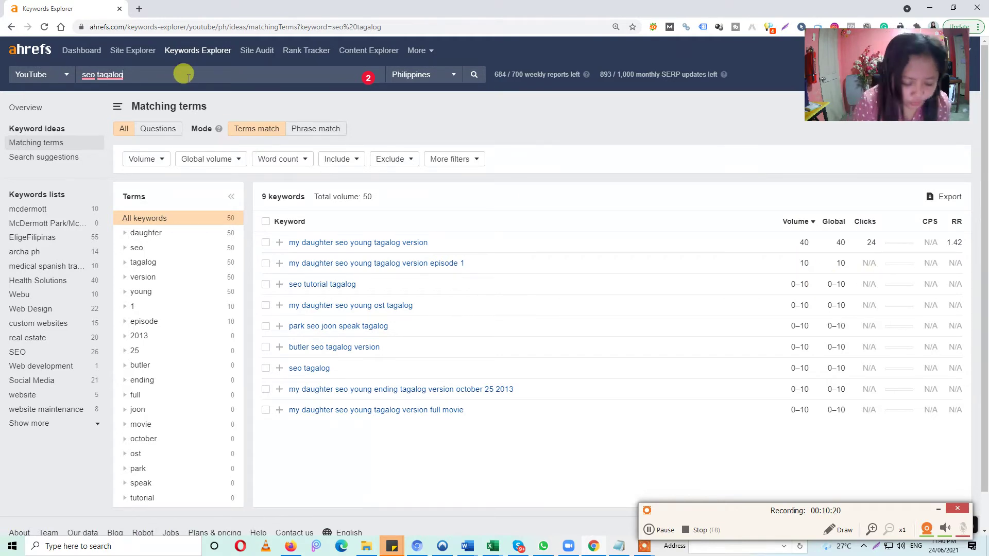
Step: Replace the keyword with "business tips philippines" and look up its matching terms
type("business")
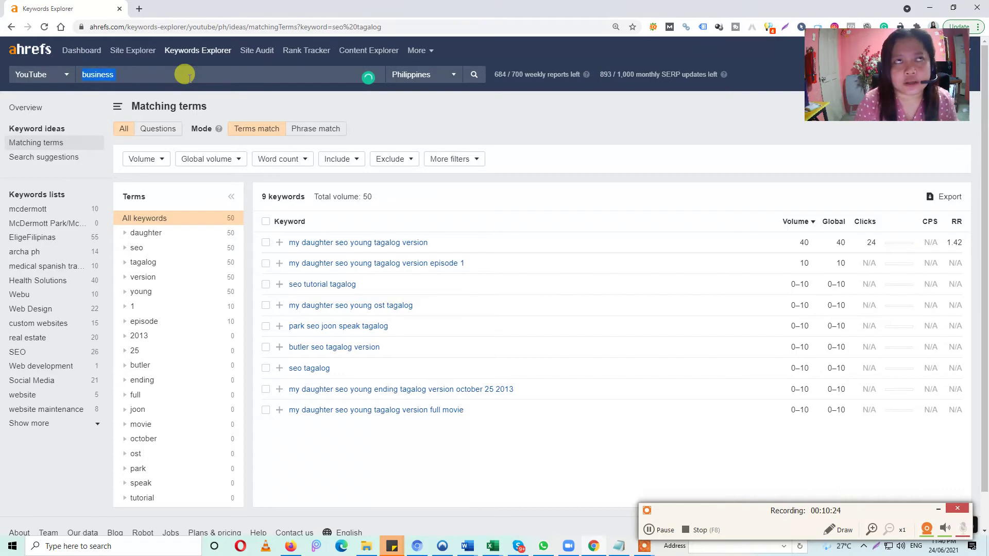
key("BackSpace")
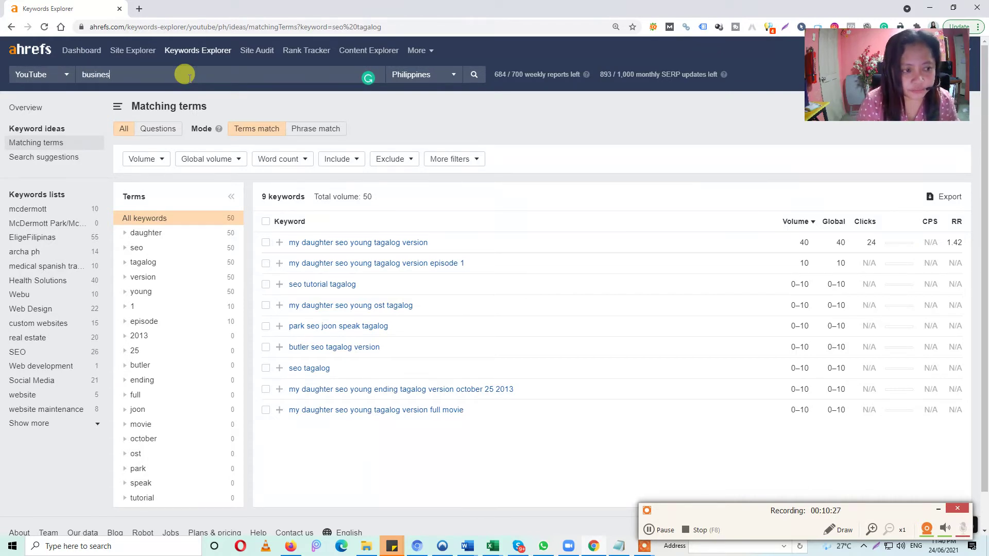
type("business ")
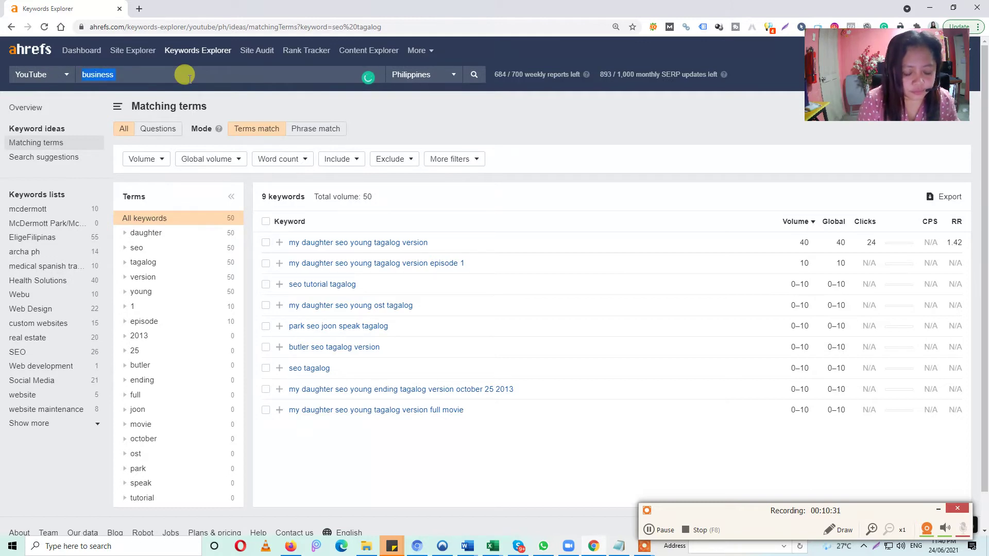
type("busi")
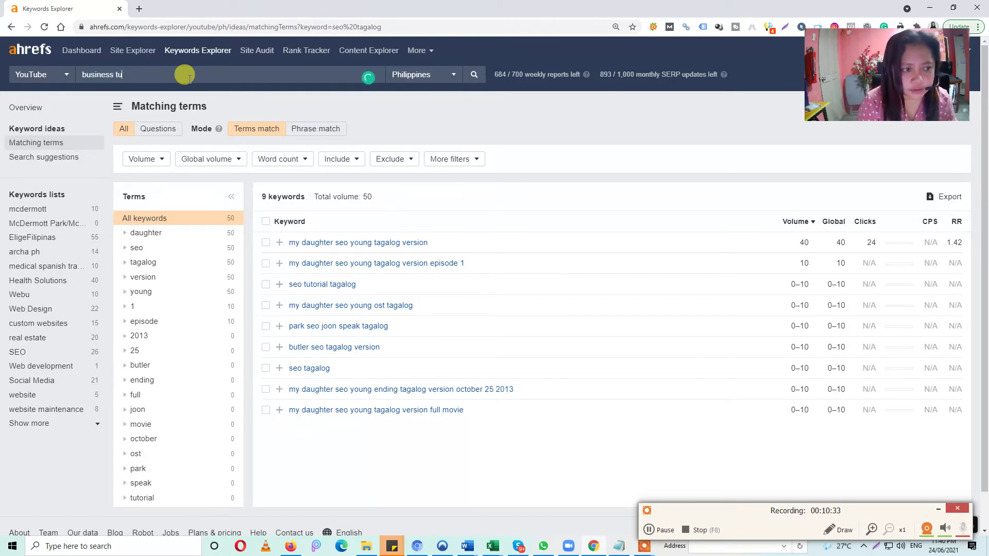
type("ness tips p")
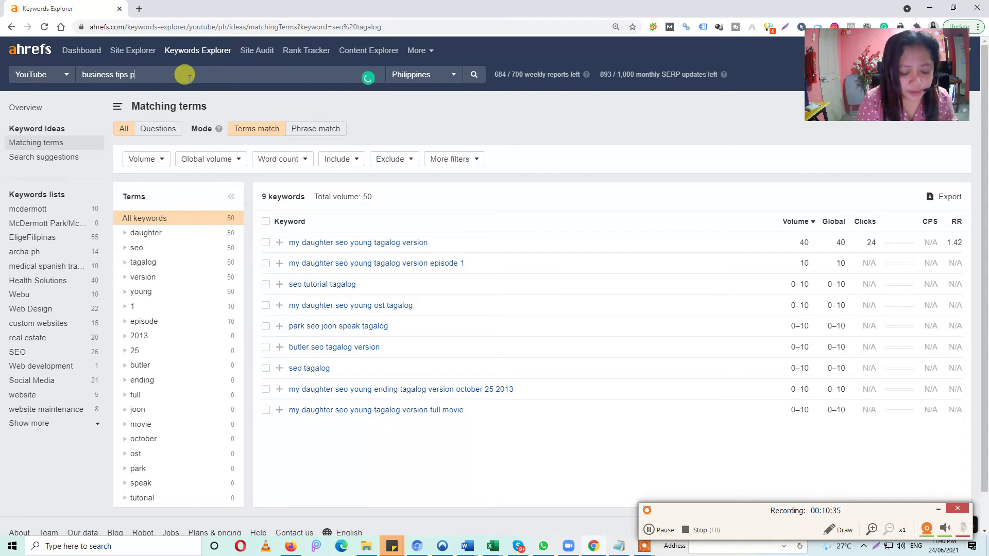
type("hilippines")
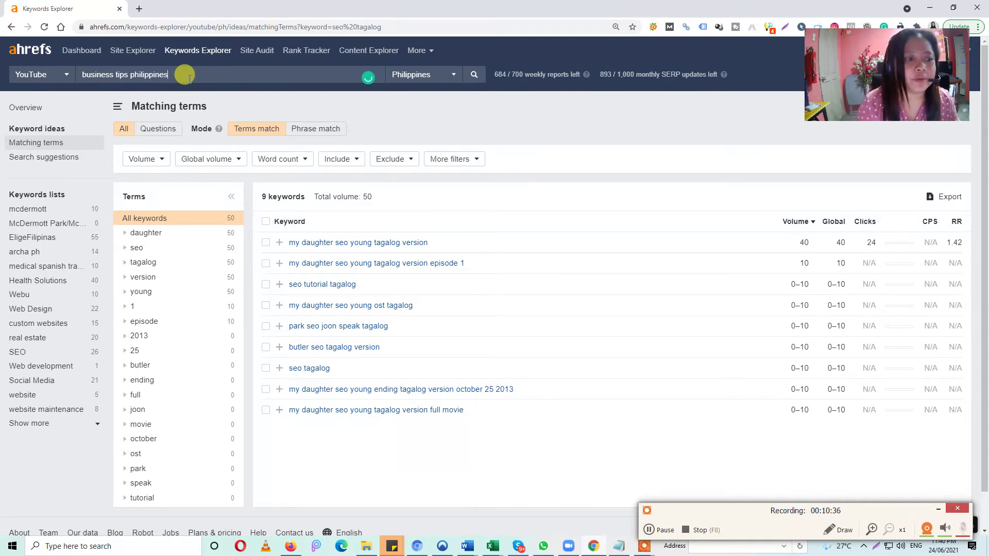
key("Return")
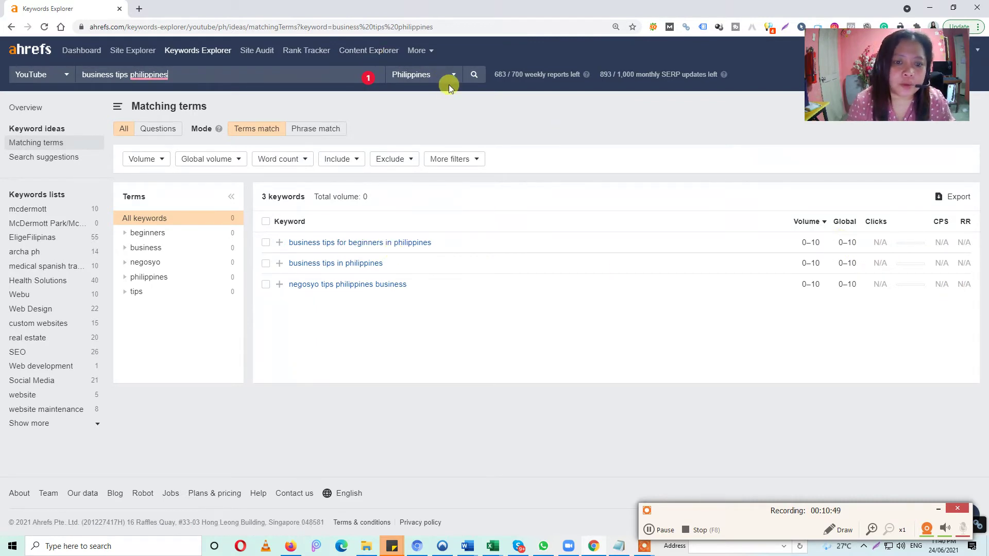
Step: Open the keyword overview and shorten the search to "business tips"
left_click(25, 111)
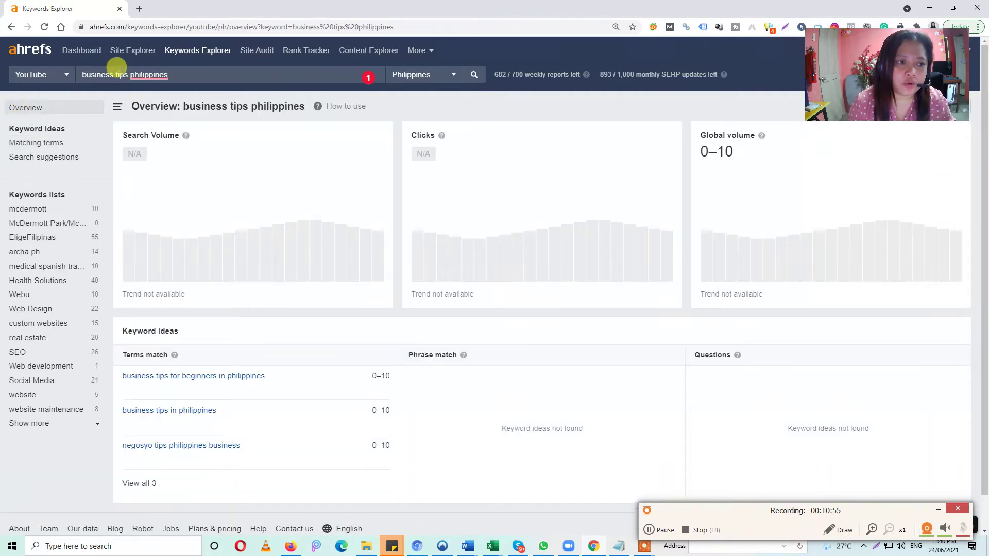
key("shift+End")
key("BackSpace")
key("Return")
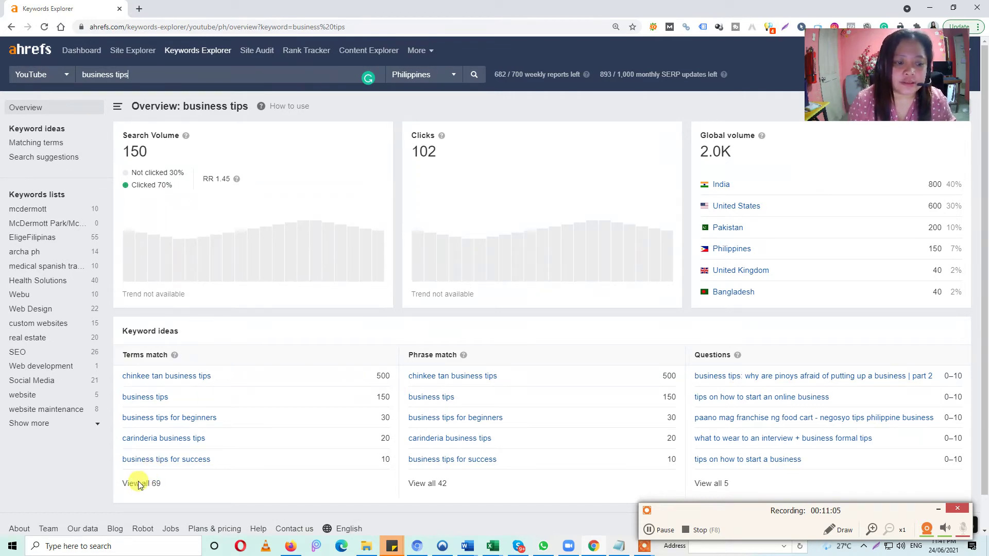
Step: List all terms-match ideas for "business tips" and examine their volumes and clicks
scroll(138, 485, "down", 1)
left_click(139, 449)
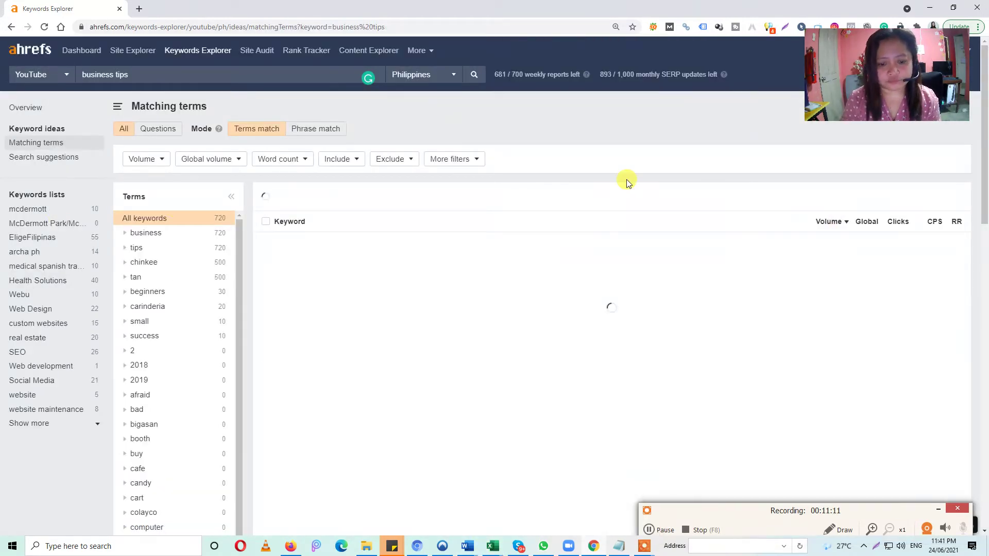
scroll(618, 283, "down", 2)
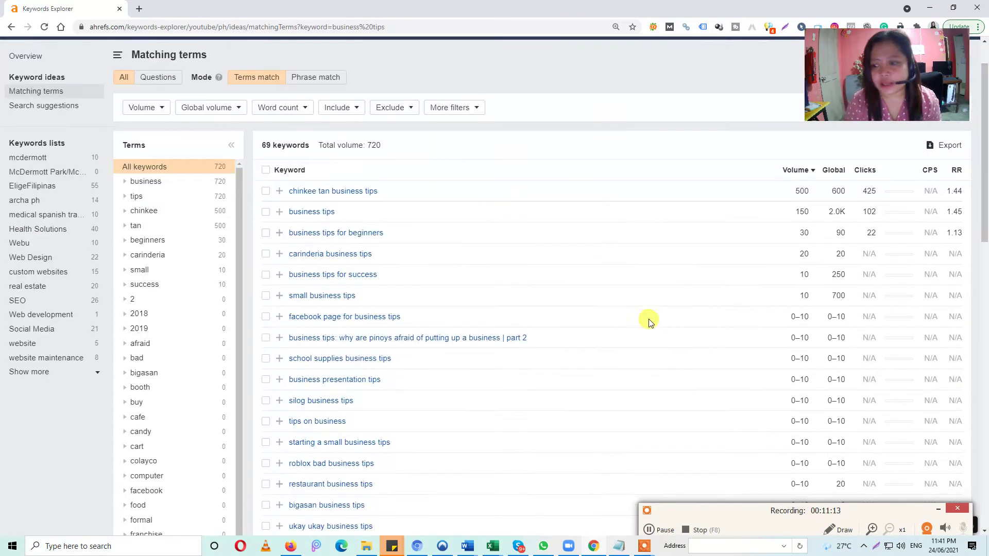
scroll(638, 311, "up", 2)
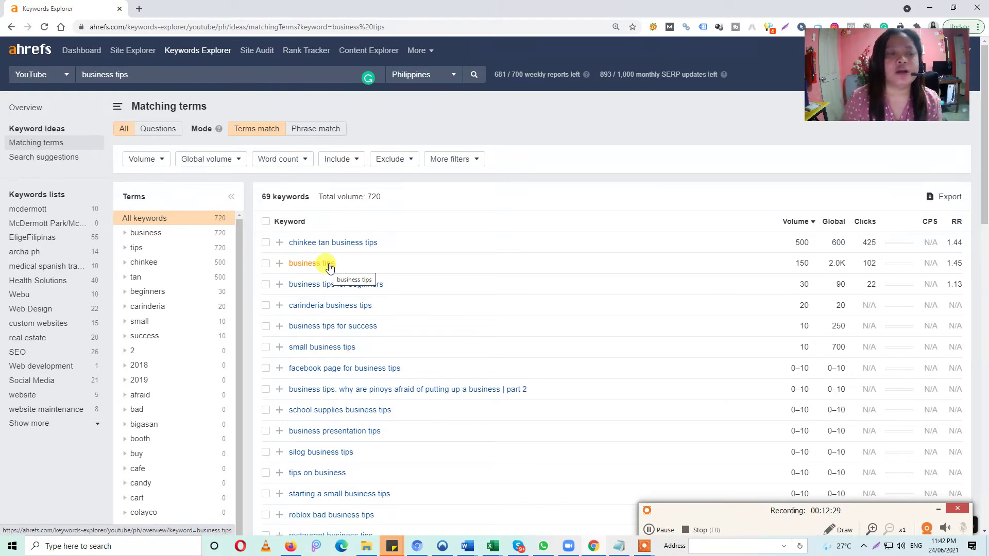
Step: Open soolve.com in a new browser tab
left_click(137, 10)
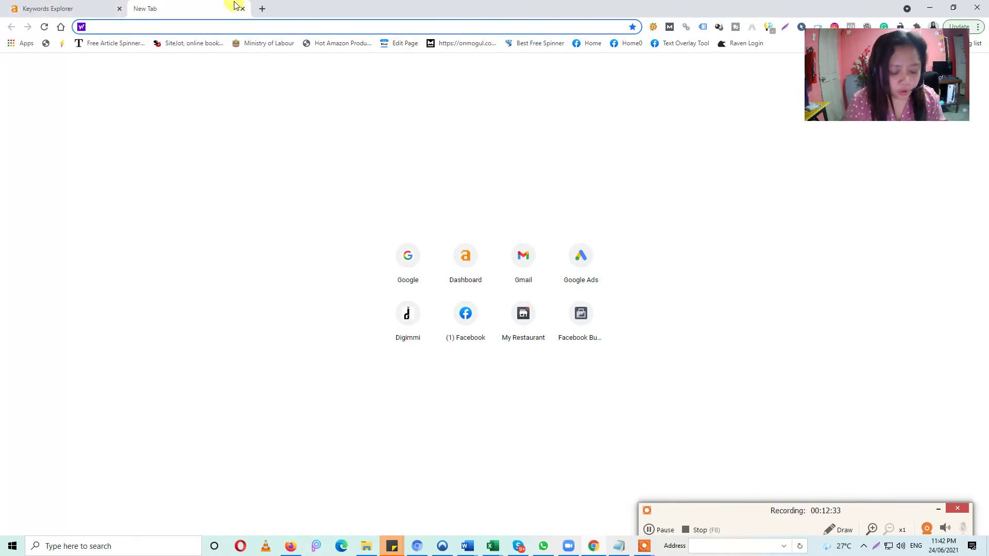
type("soolve")
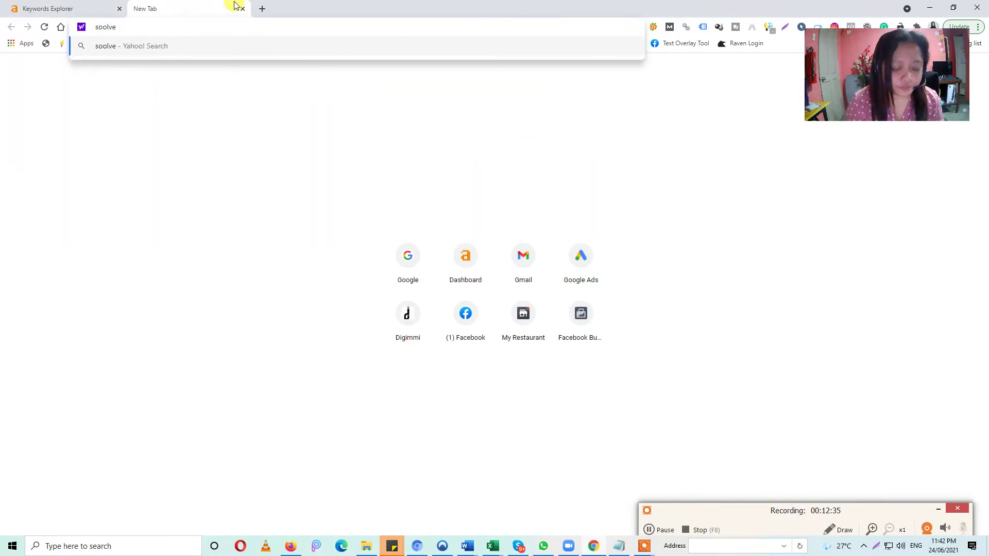
type(".com")
key("Return")
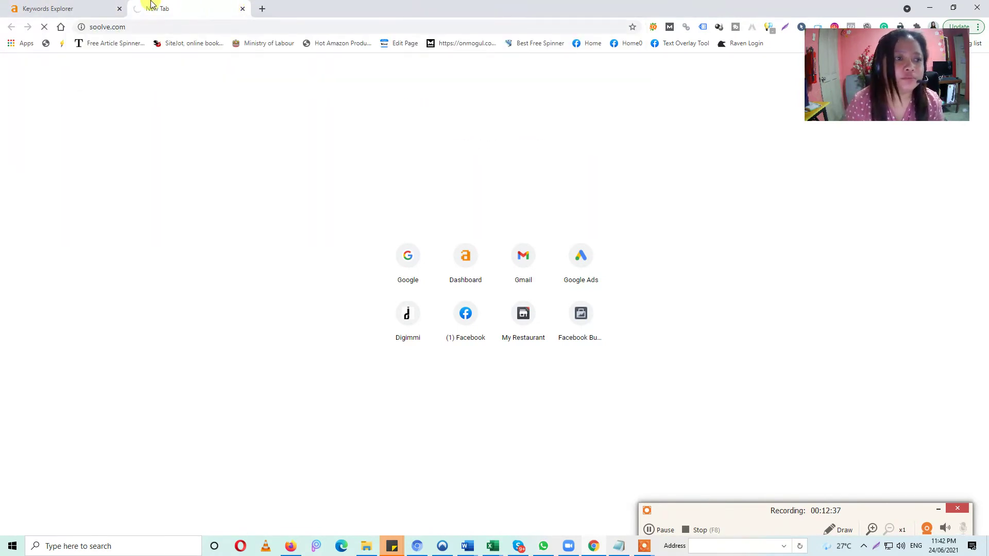
Step: Return to the Keywords Explorer results and review the matching terms for "business tips"
left_click(65, 5)
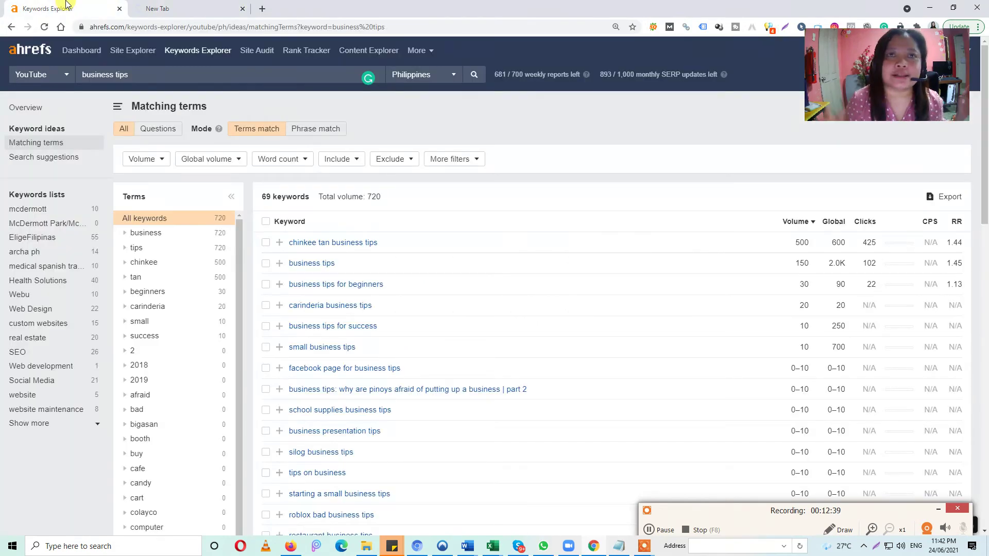
scroll(116, 67, "down", 2)
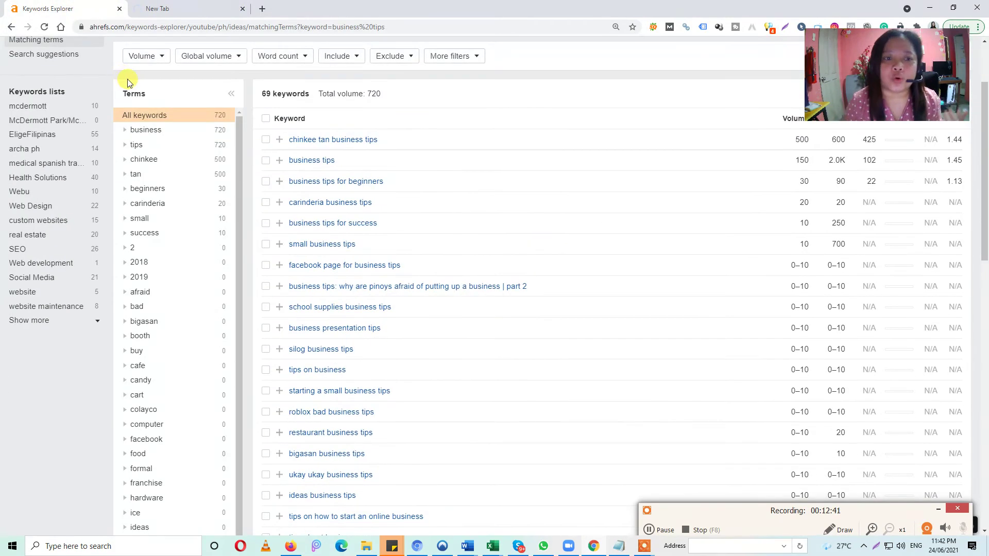
scroll(312, 155, "up", 1)
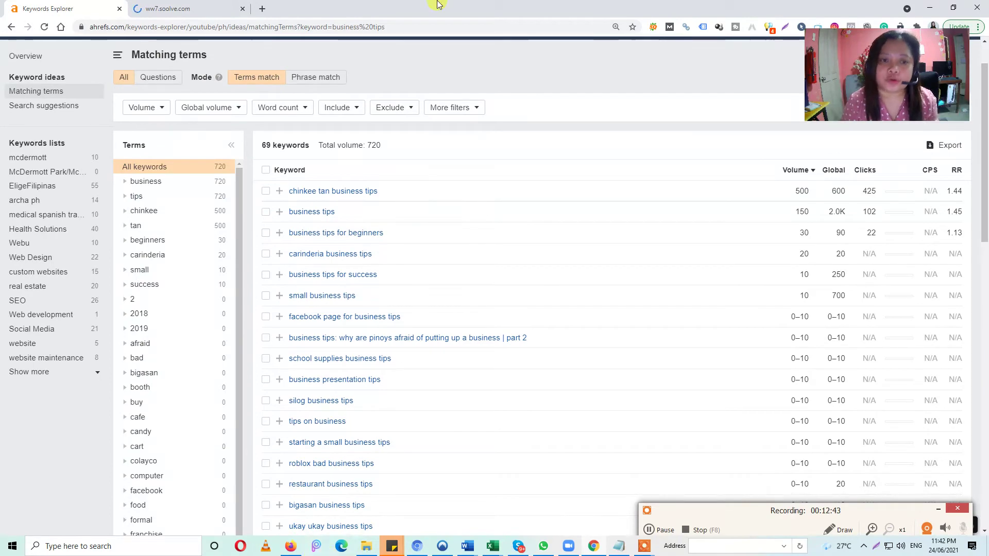
Step: Try to load soolve.com again in the second browser tab
left_click(214, 7)
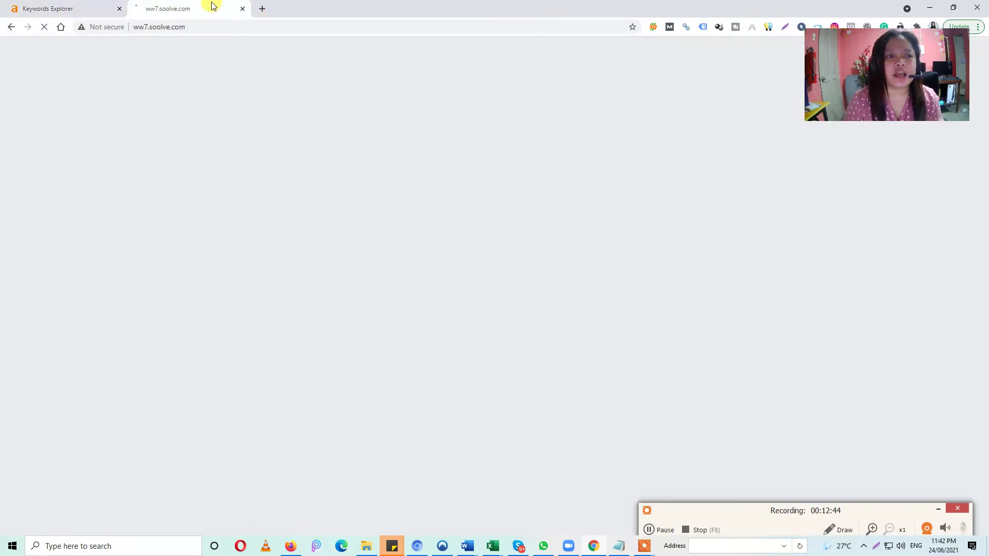
left_click(162, 26)
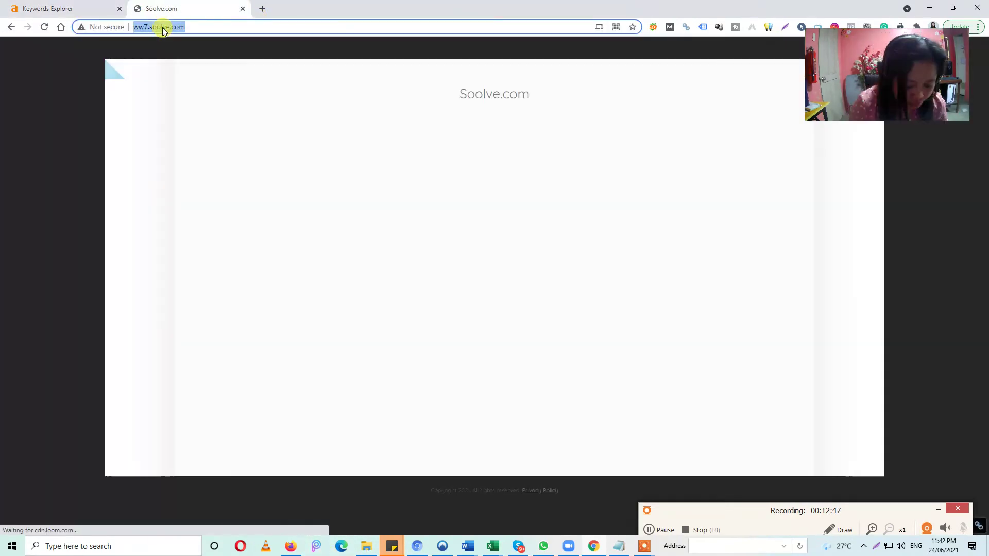
type("so")
key("BackSpace")
key("BackSpace")
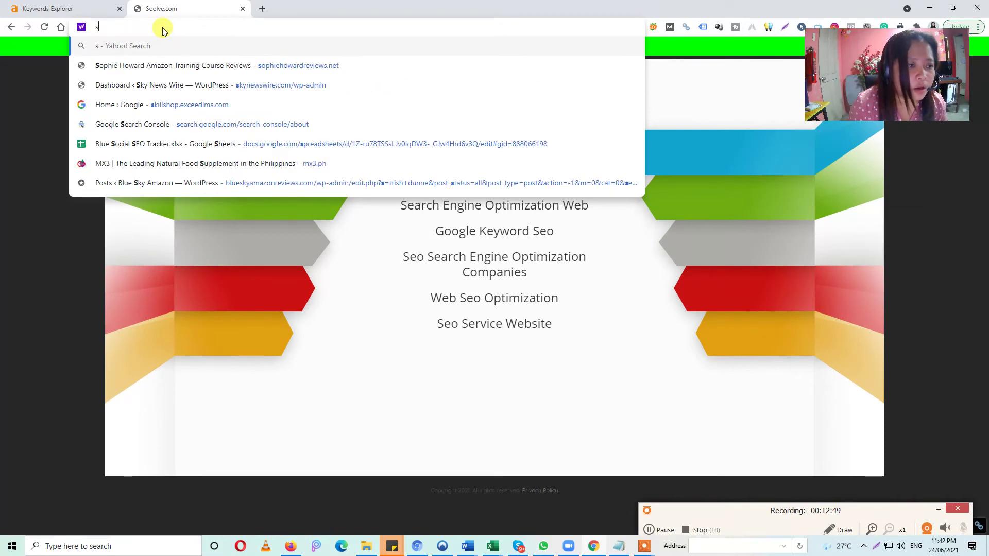
type("ool")
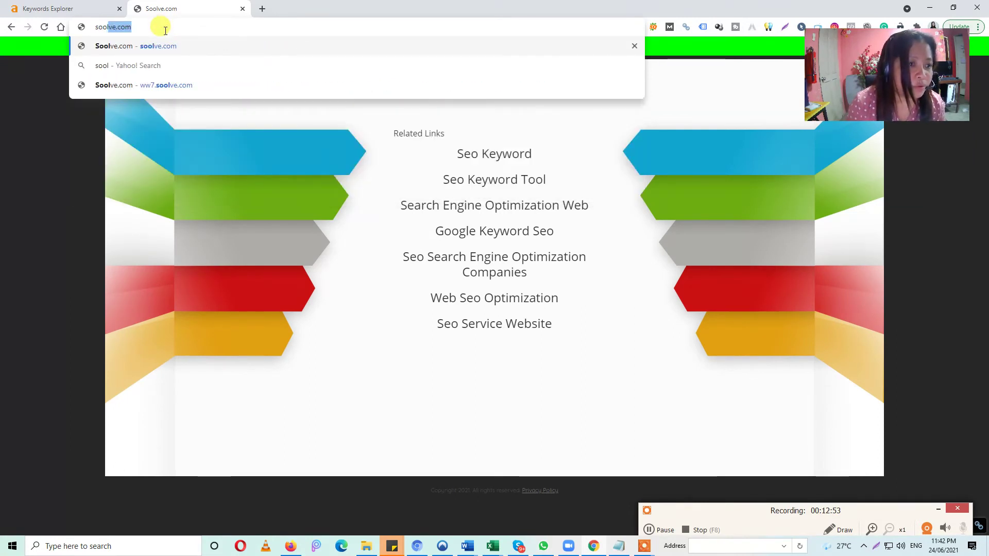
key("BackSpace")
key("BackSpace")
key("BackSpace")
type("ov")
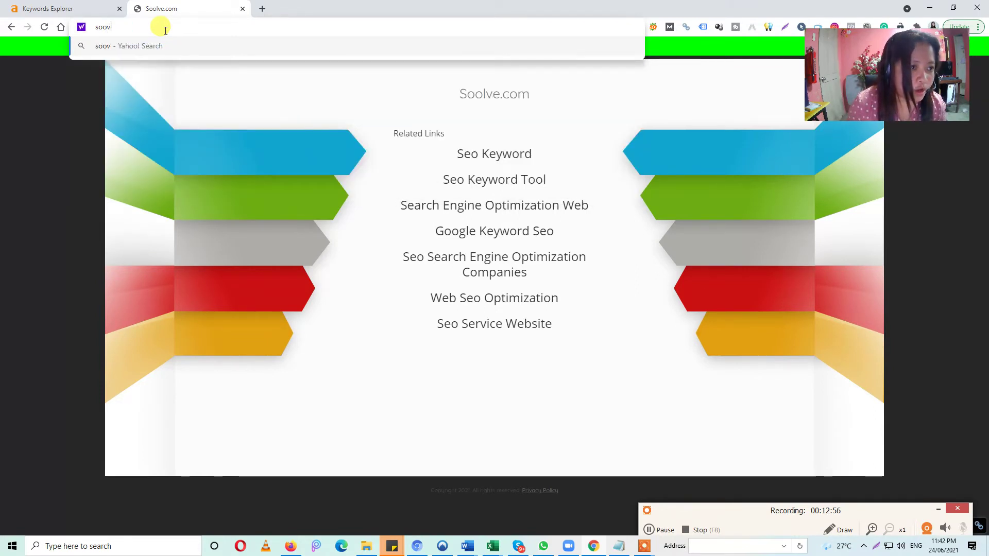
key("BackSpace")
type("l")
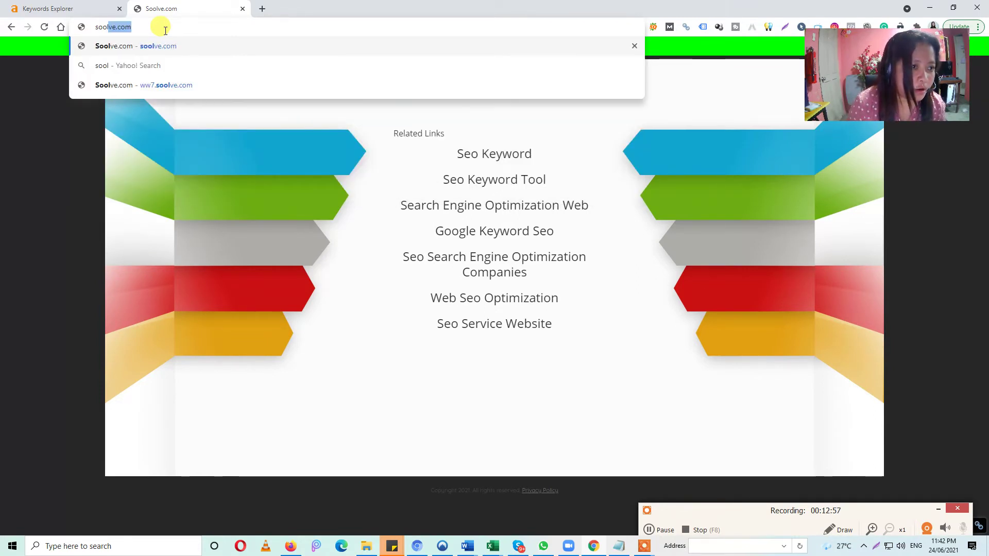
key("BackSpace")
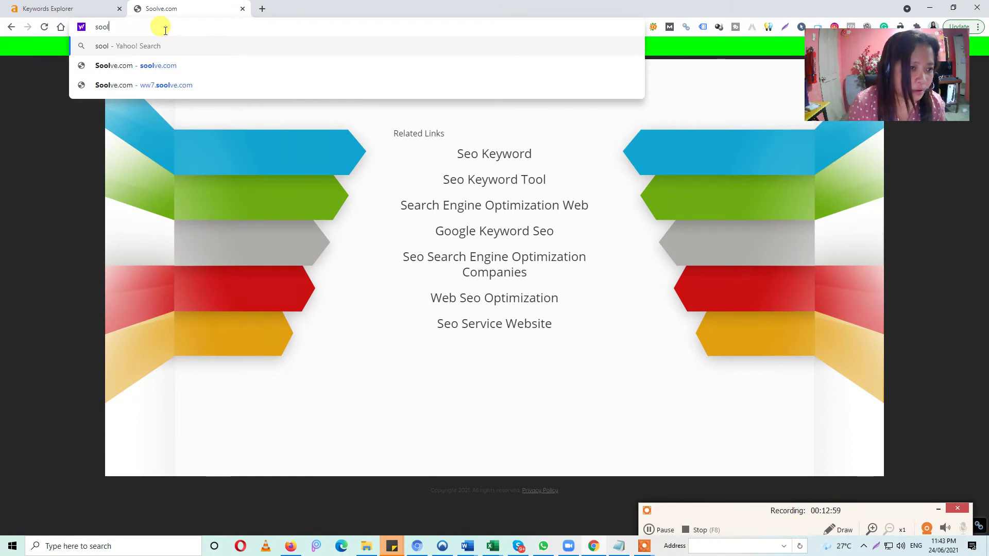
left_click(190, 66)
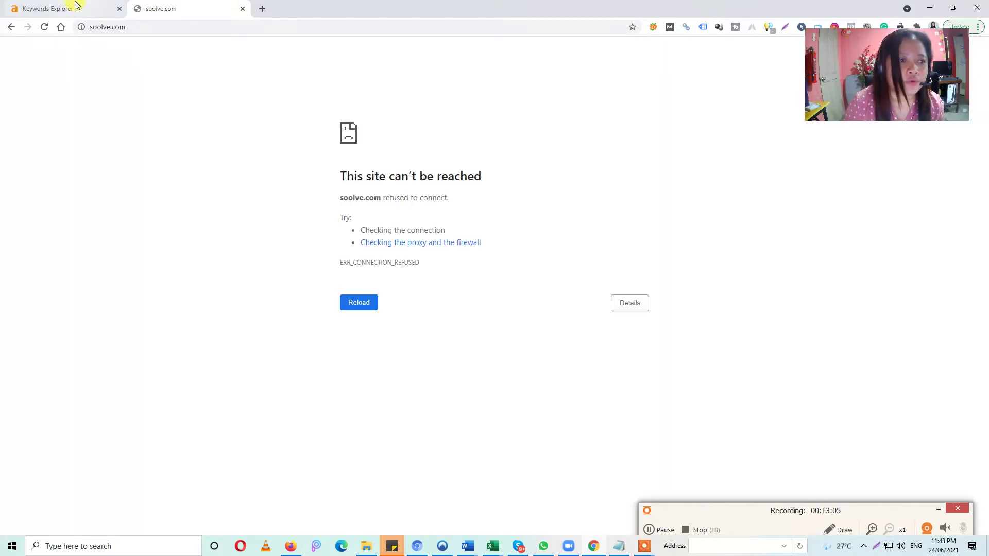
Step: Switch to the Notepad notes beside the keyword results, add "Business Tips for Beginners" below the LSI line and highlight it
left_click(45, 6)
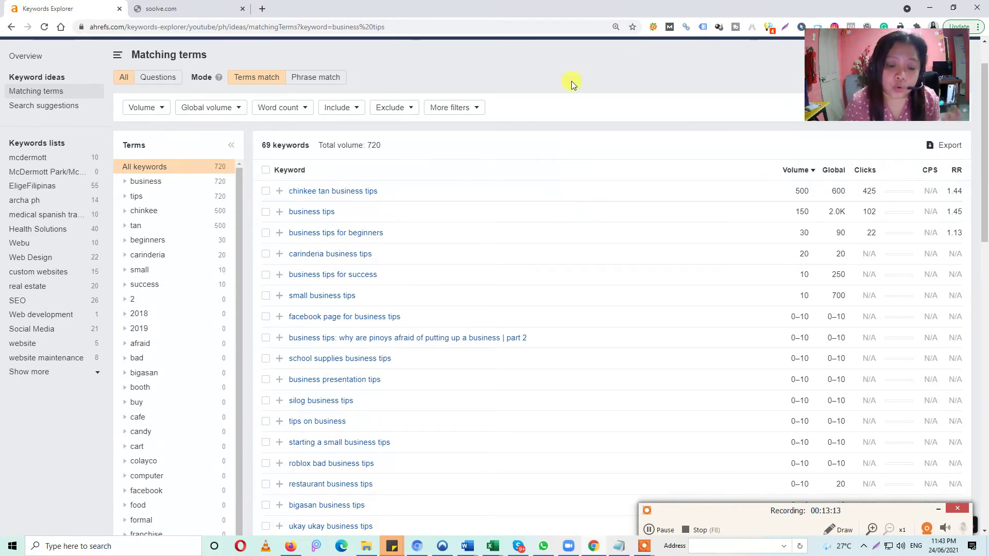
left_click(619, 545)
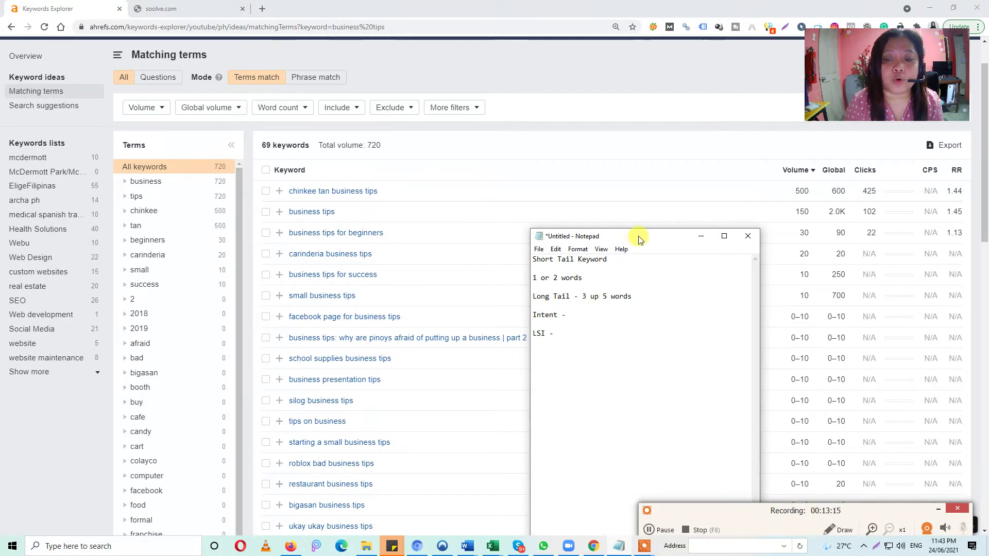
left_click_drag(638, 237, 748, 159)
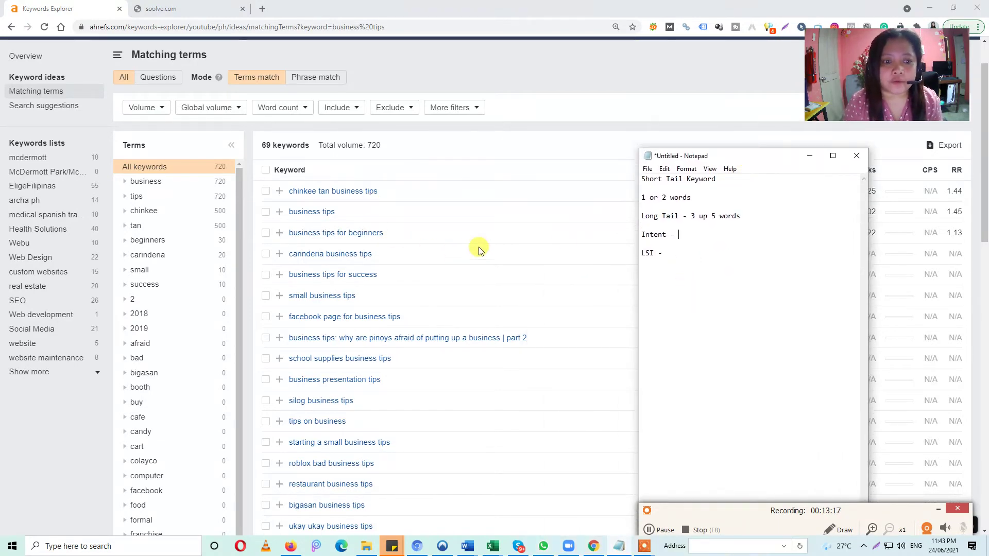
left_click(686, 270)
key("Return")
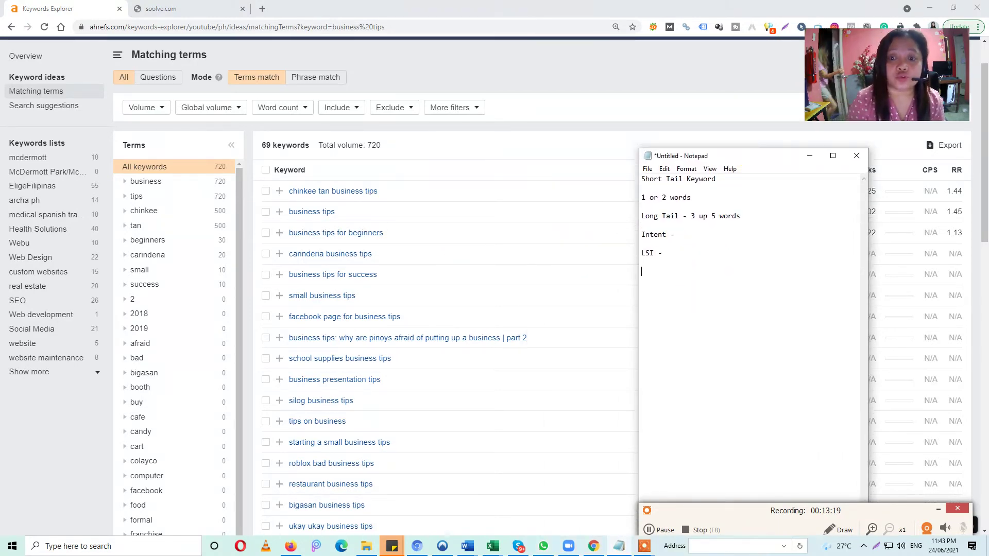
type("Bus")
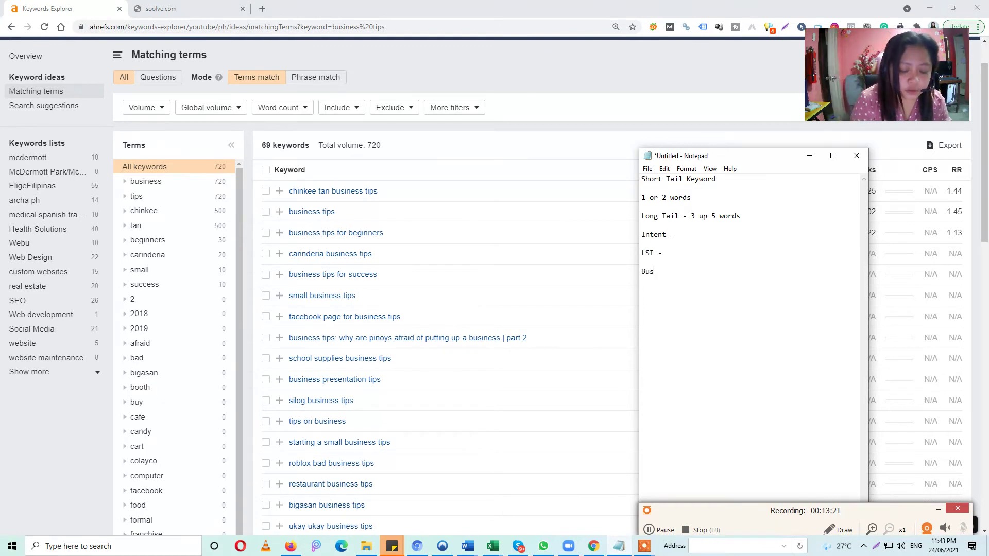
type("iness Ta")
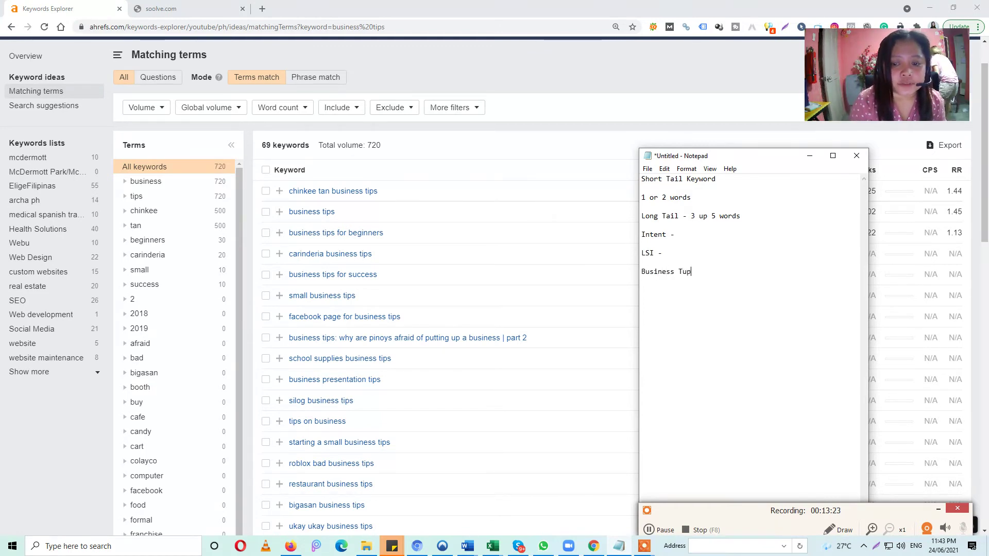
key("BackSpace")
type("ips for Beginners")
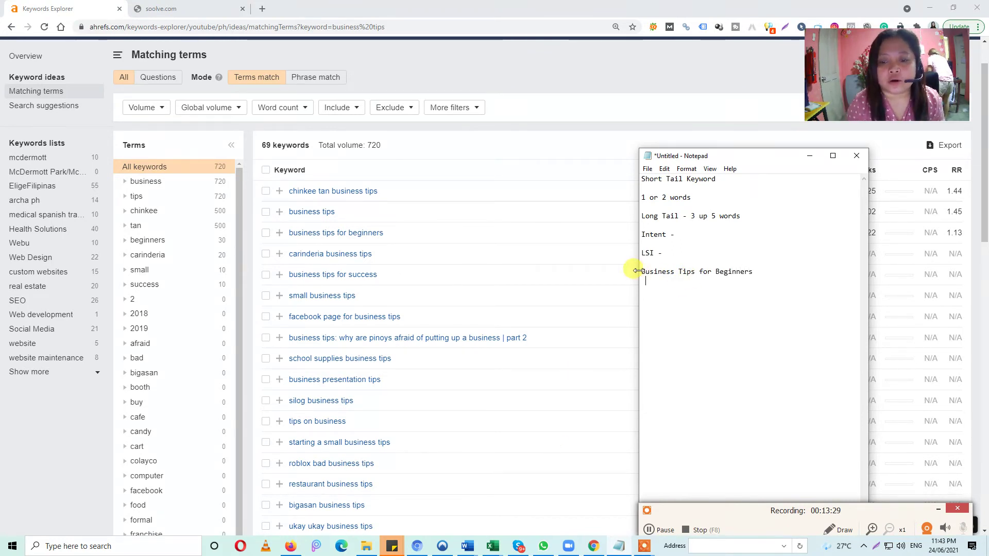
left_click_drag(754, 271, 633, 275)
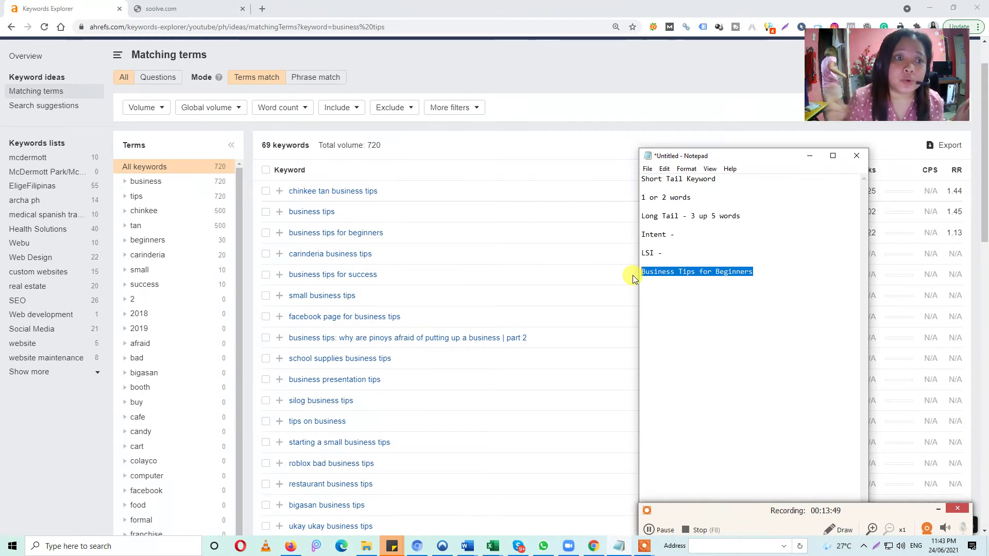
Step: Load the Google home page in the browser tab holding soolve.com
left_click(162, 8)
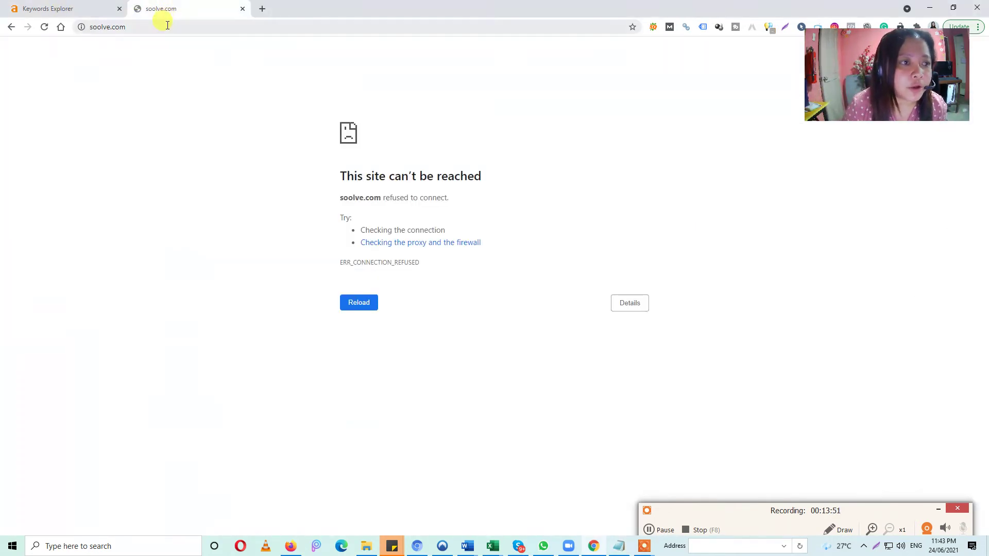
left_click(166, 26)
type("goog")
key("Return")
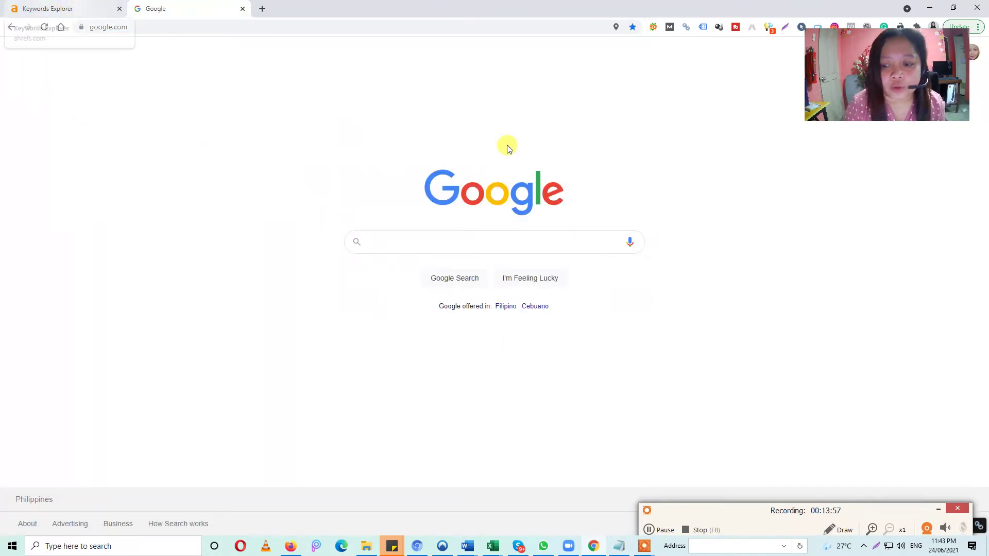
Step: Check the matching terms, search Google by voice for "business tips for beginners" and show only video results
left_click(62, 9)
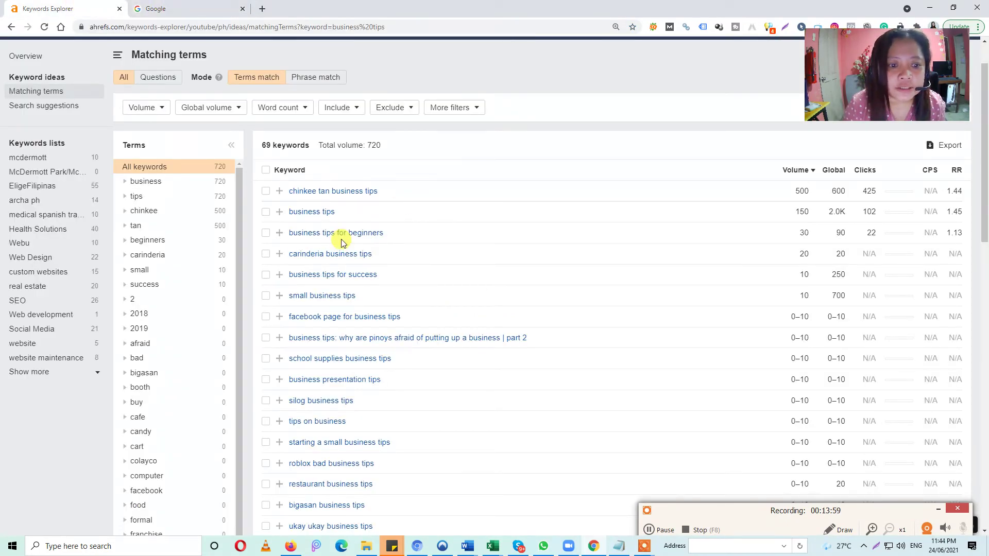
left_click(191, 7)
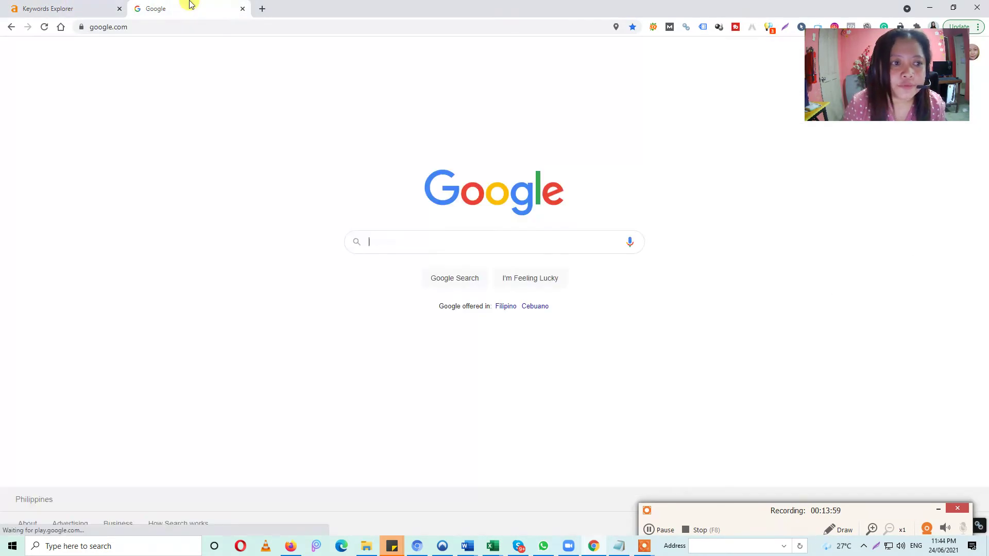
left_click(628, 242)
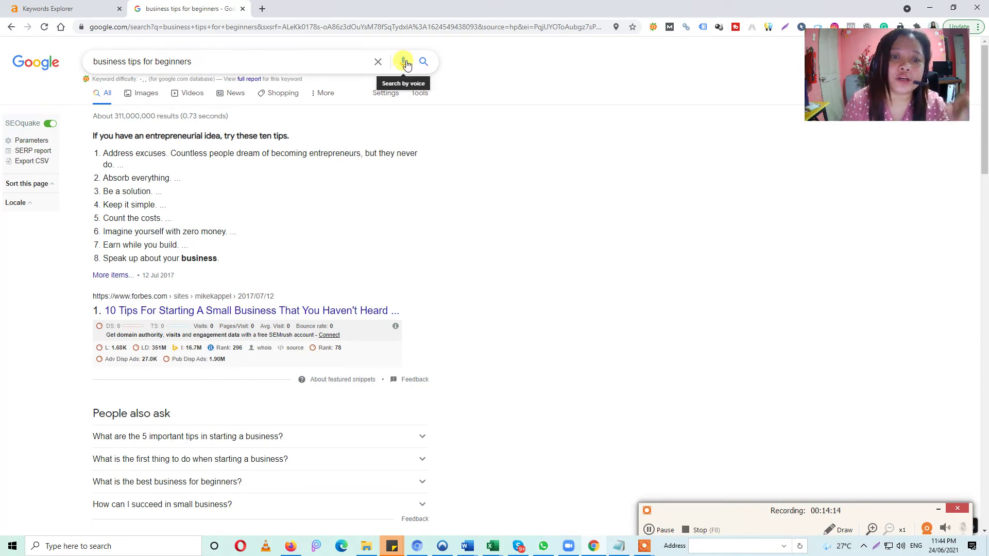
left_click(193, 93)
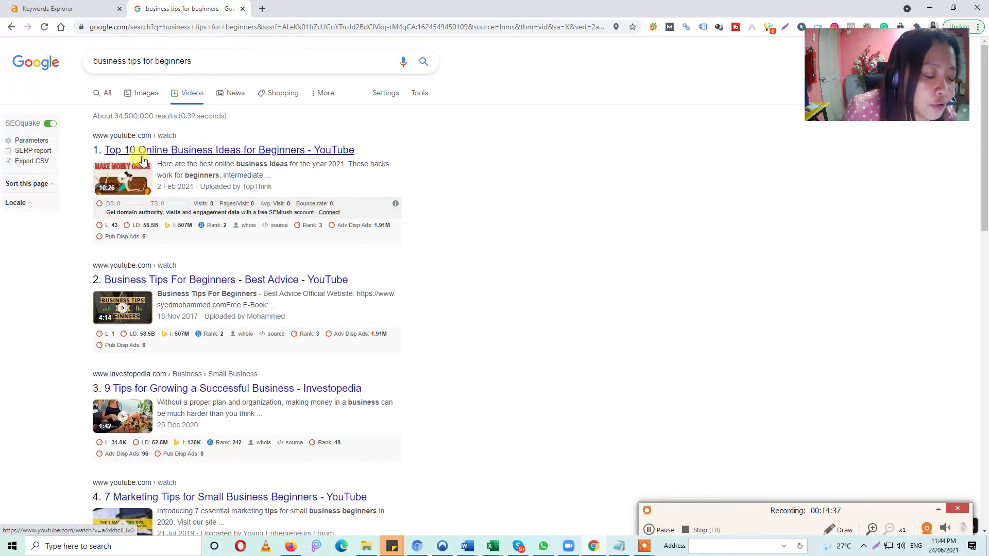
Step: Search the YouTube matching terms in Keywords Explorer for "online business ideas for beginners", taken from the first video result's title
left_click(85, 6)
scroll(187, 114, "up", 2)
left_click_drag(159, 74, 2, 50)
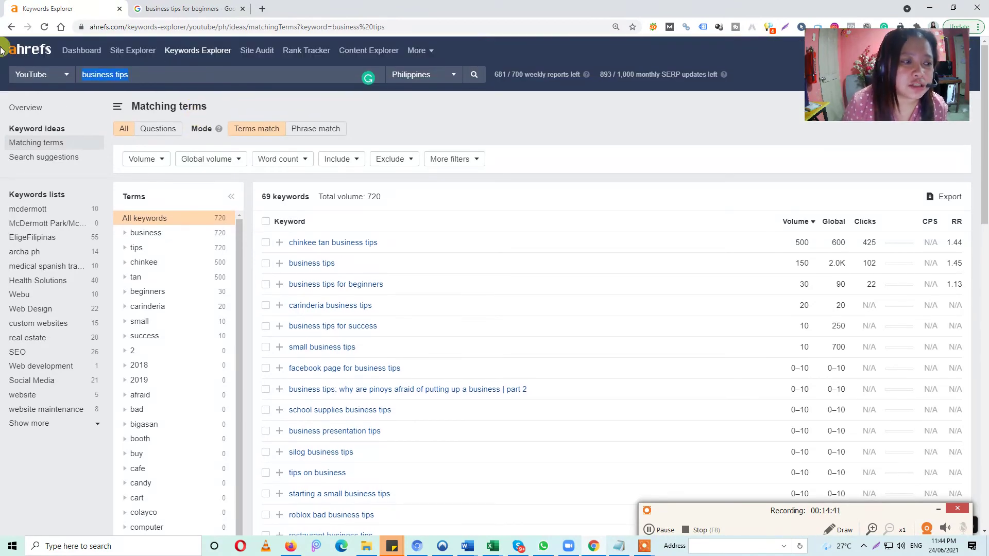
type("online")
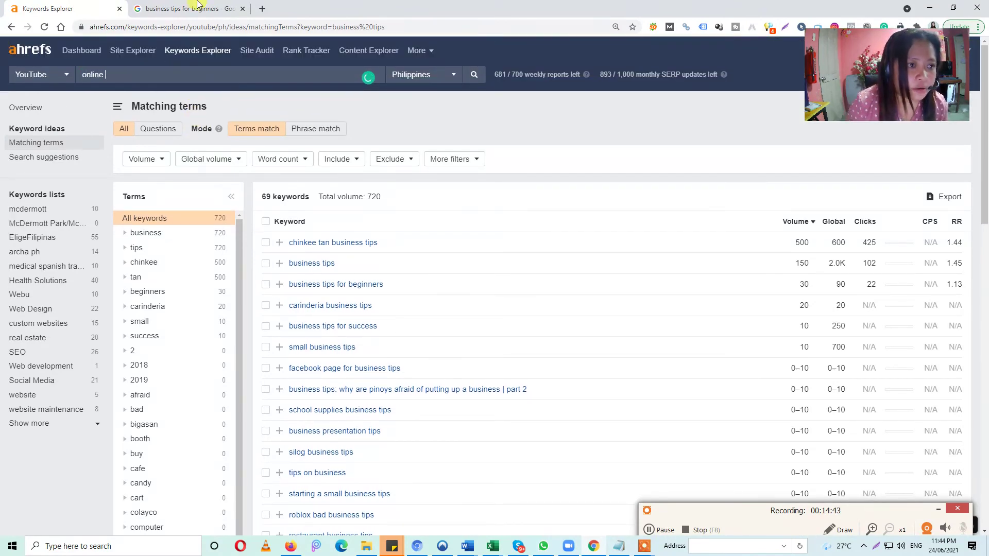
left_click(198, 8)
left_click(51, 6)
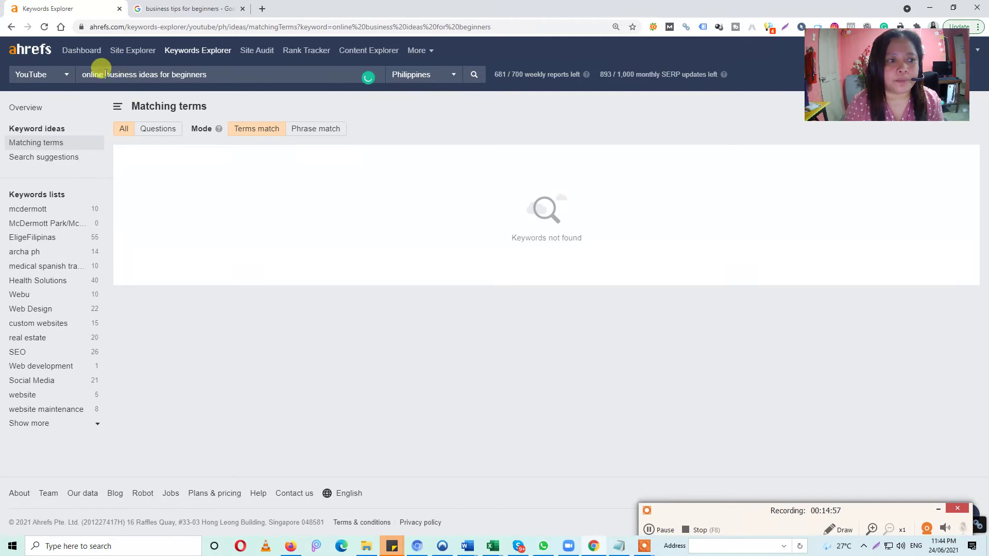
Step: Shorten the keyword to "business ideas for beginners" and run the matching-terms search again
left_click_drag(105, 72, 83, 72)
key("BackSpace")
key("Delete")
key("Return")
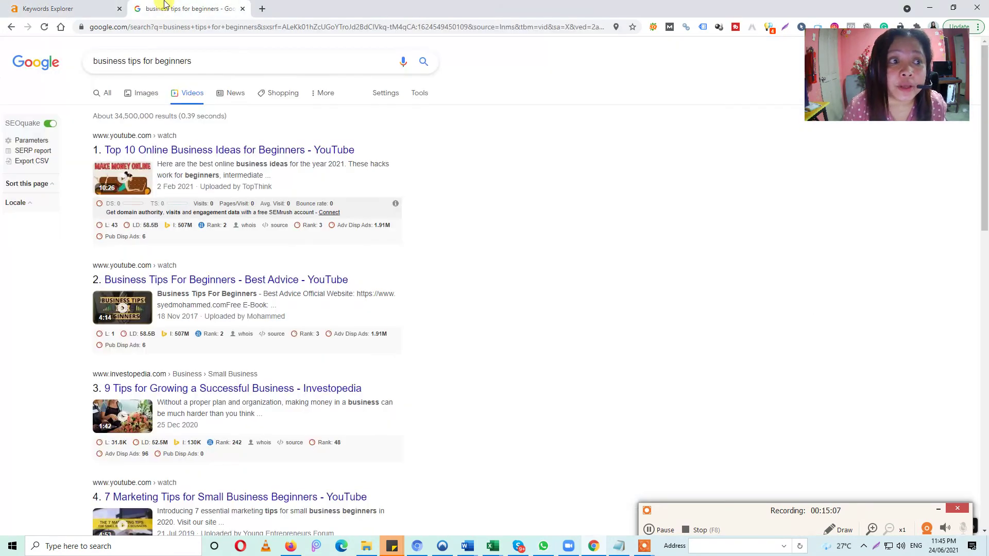
Step: Return to the Google video results and highlight "business ideas" in the first video's description
left_click(141, 7)
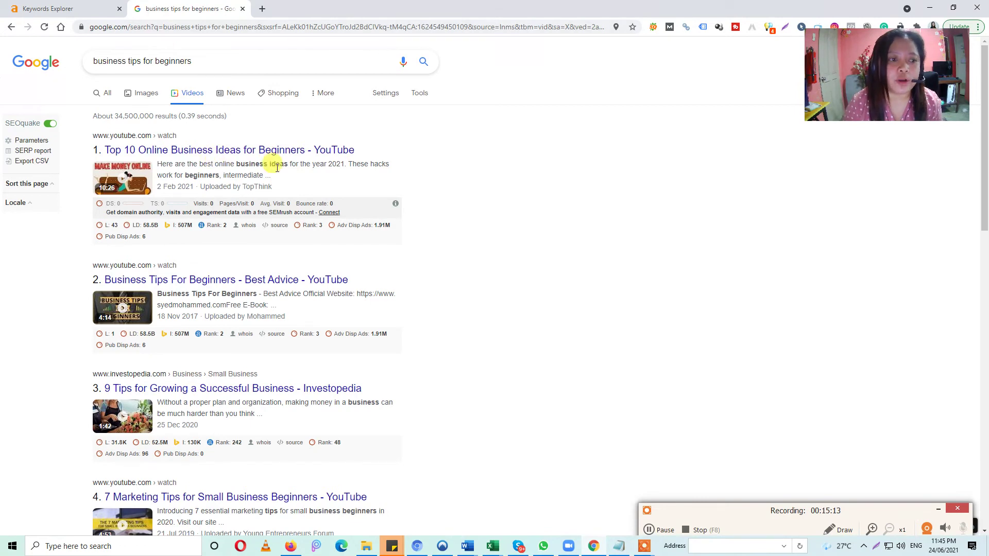
double_click(224, 164)
left_click(245, 164)
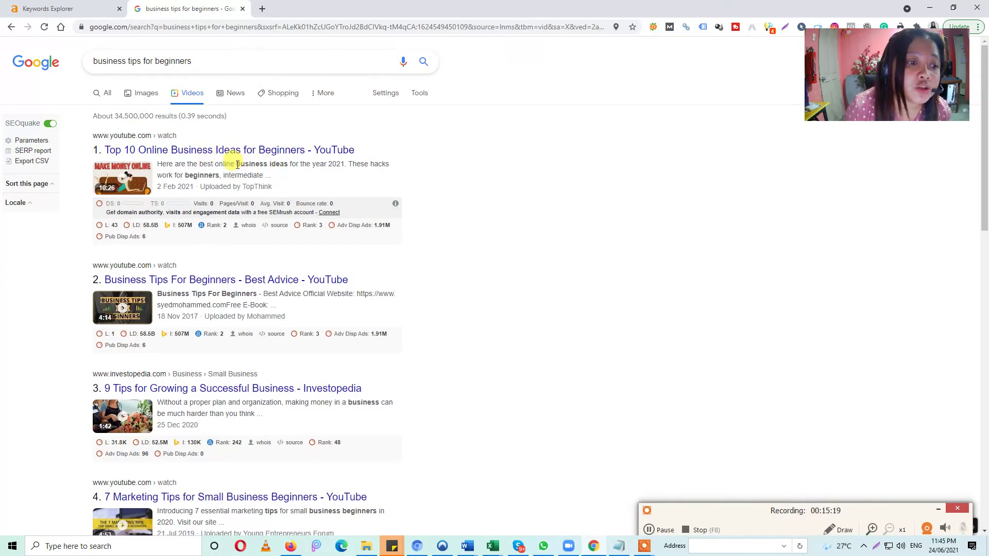
left_click_drag(237, 164, 282, 164)
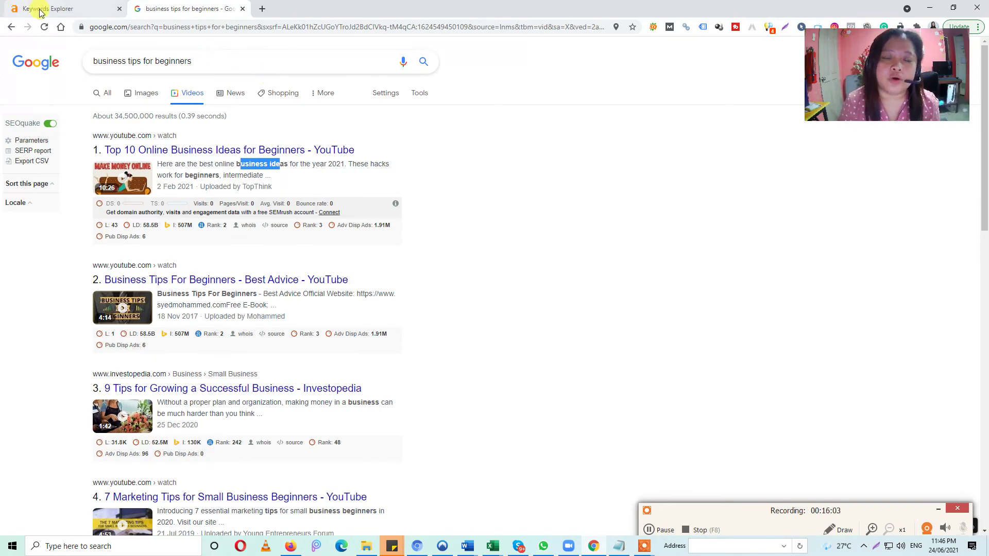
Step: Search the Keywords Explorer matching terms for "paano mag rank sa youtube" in place of the current keyword
left_click(72, 9)
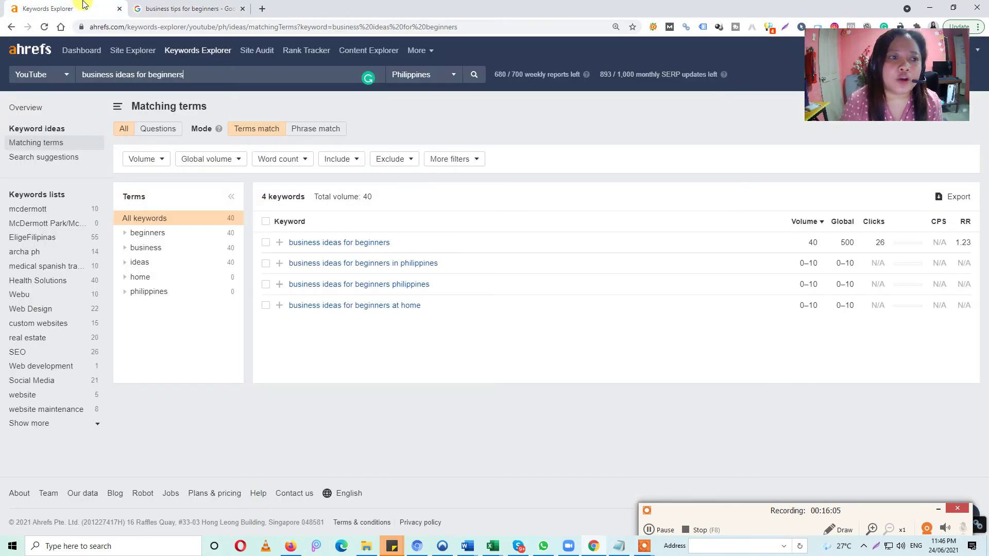
key("ctrl+a")
key("BackSpace")
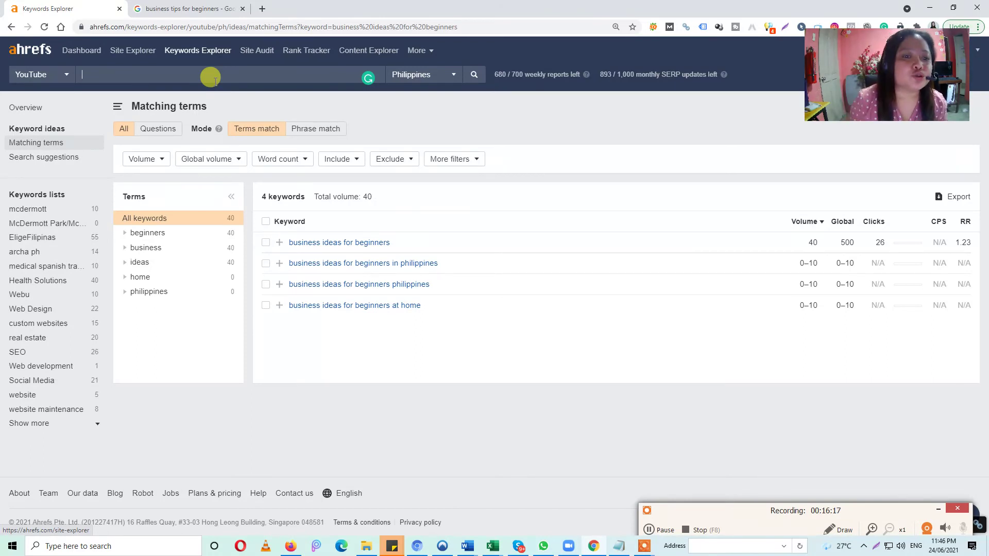
type("pa")
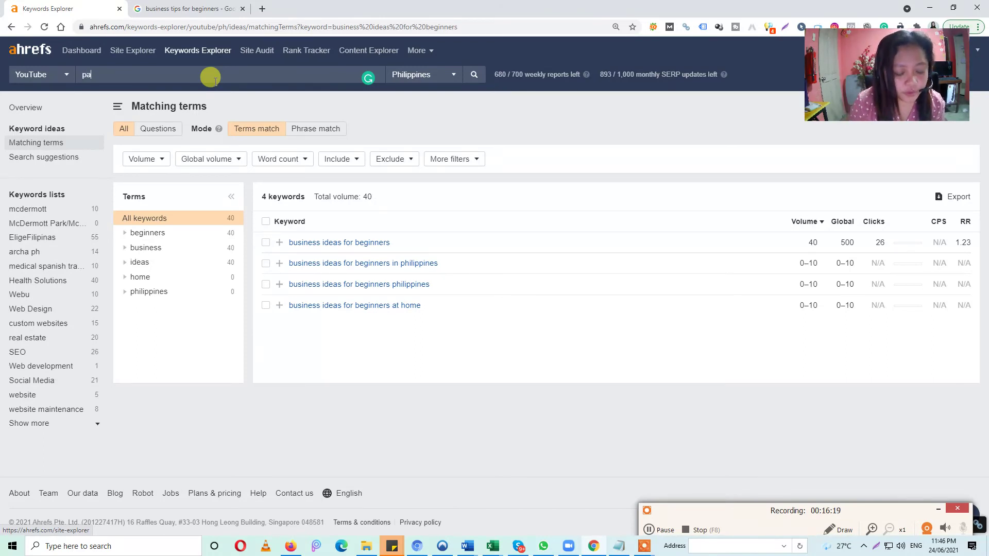
type("ano mag rank ")
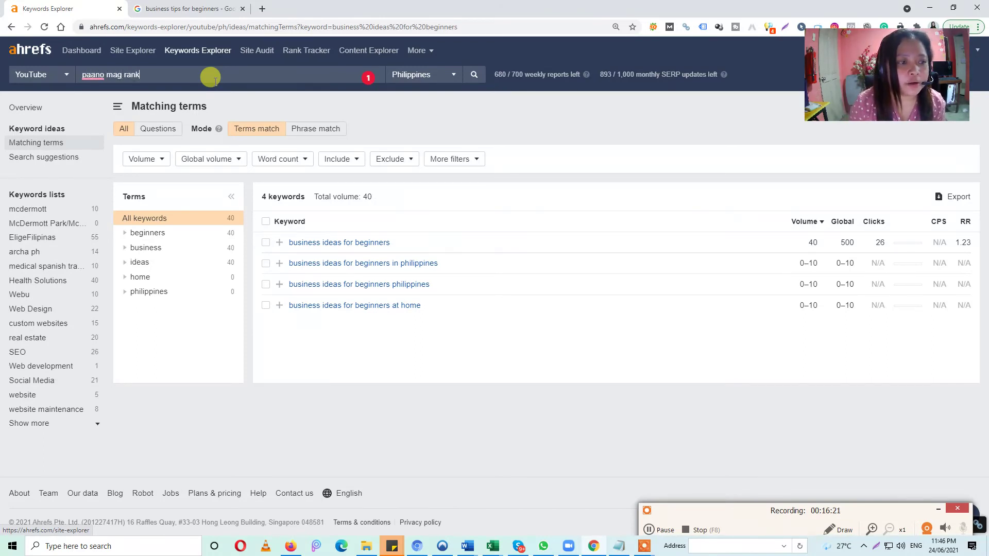
type("sa ")
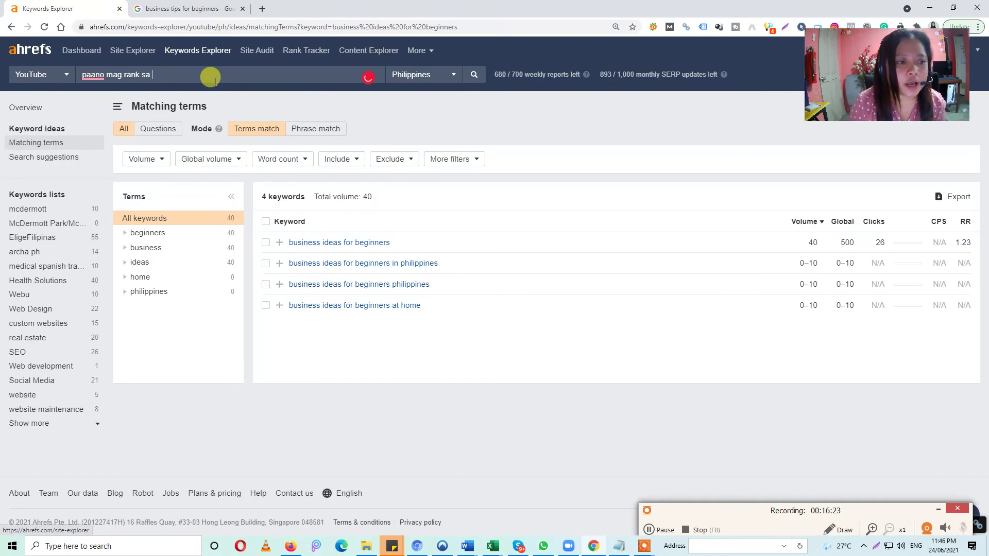
type("youtube")
key("Return")
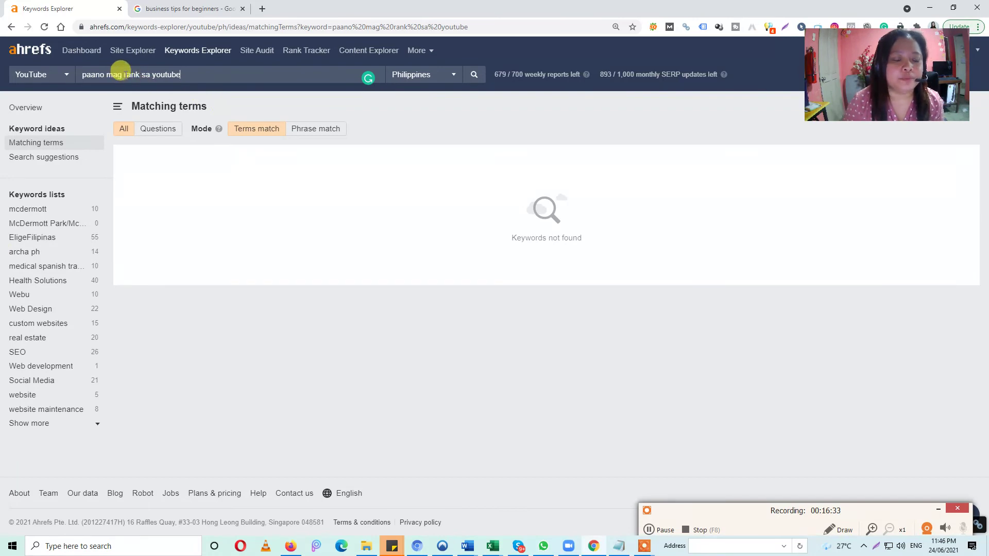
Step: Search the question-only matching terms for "rank on youtube" and widen the report to all matching terms
left_click(164, 131)
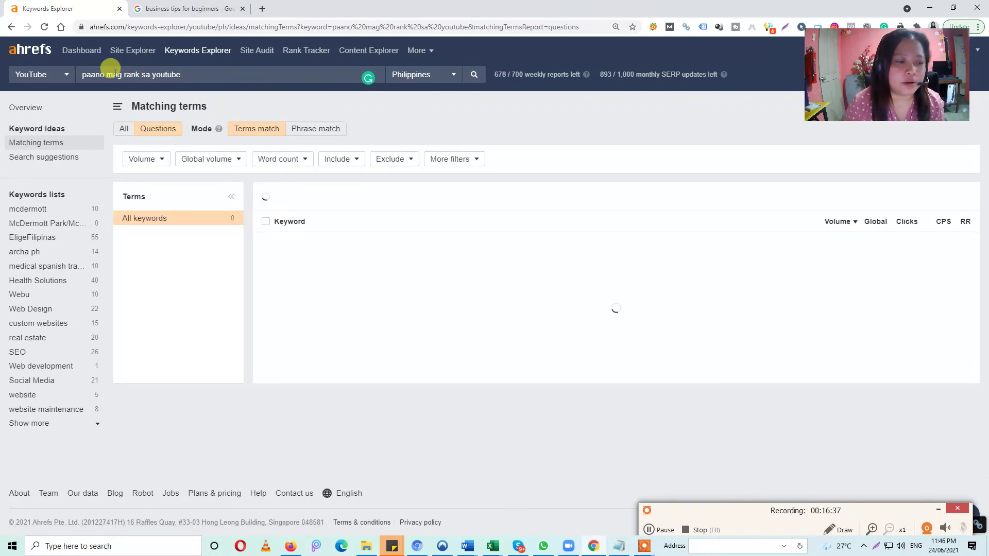
left_click_drag(199, 72, 18, 57)
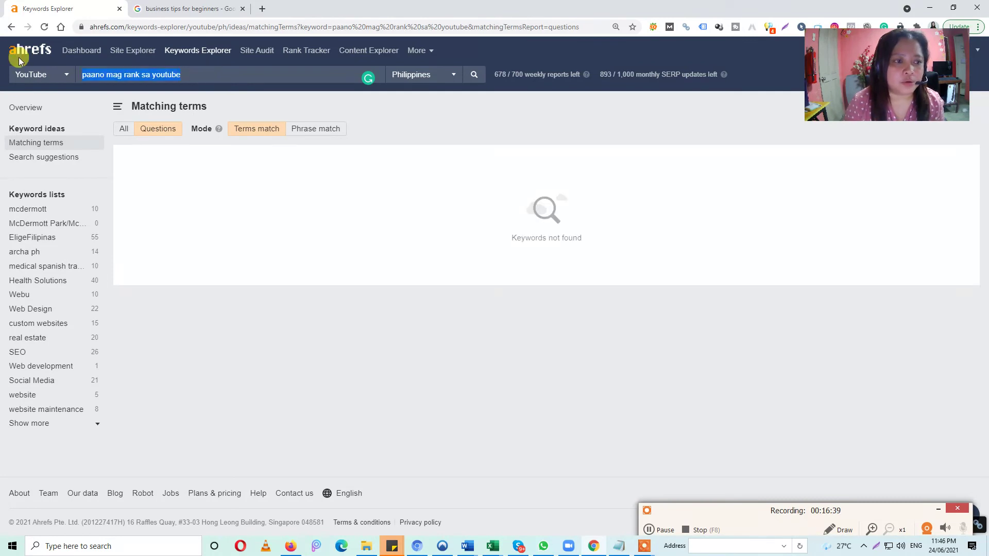
type("rak")
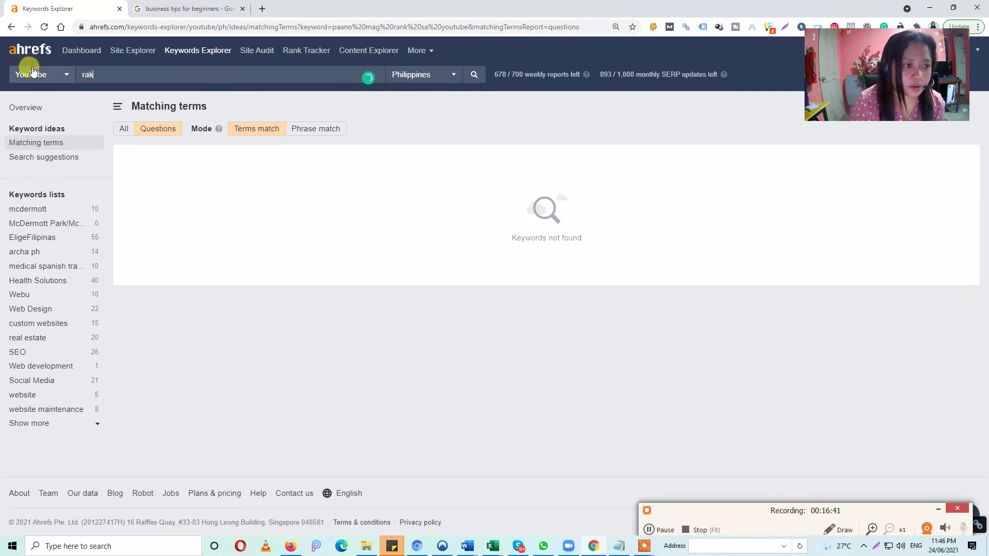
key("BackSpace")
type("nk o")
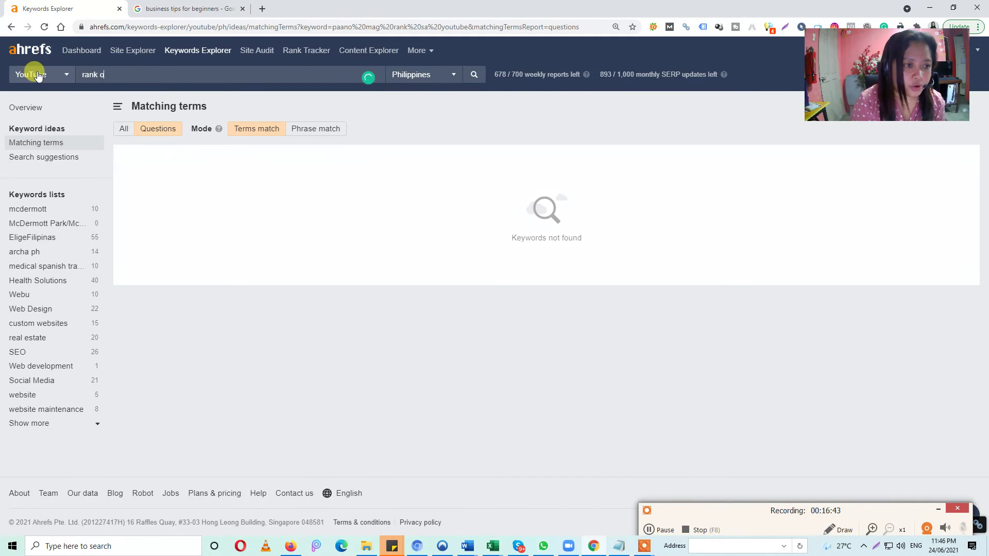
type("n youtube")
key("Return")
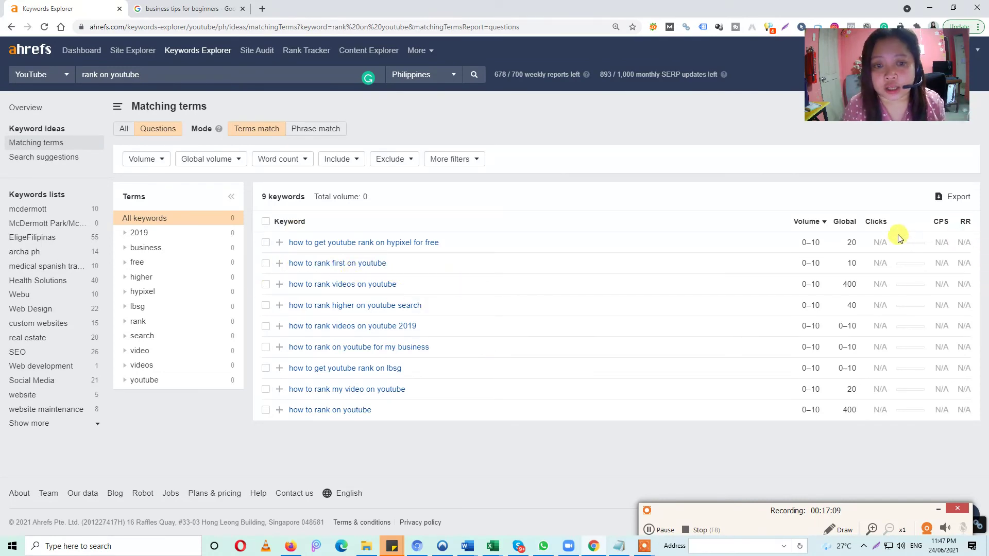
left_click(124, 130)
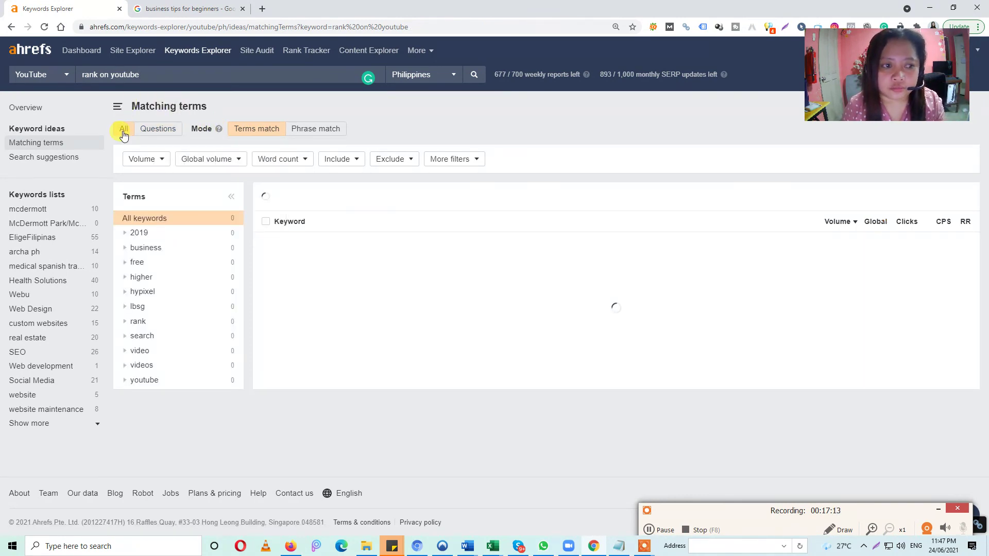